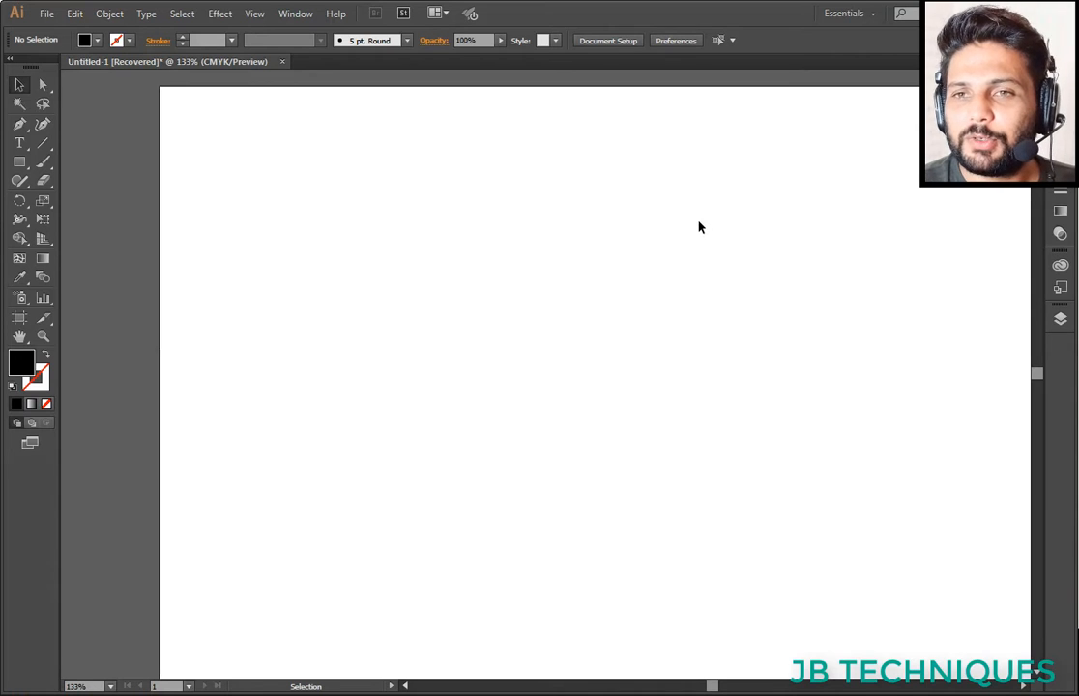
- Add a point text object reading "Pont Text" in the upper-left area of the artboard
key("space")
left_click_drag(698, 225, 633, 215)
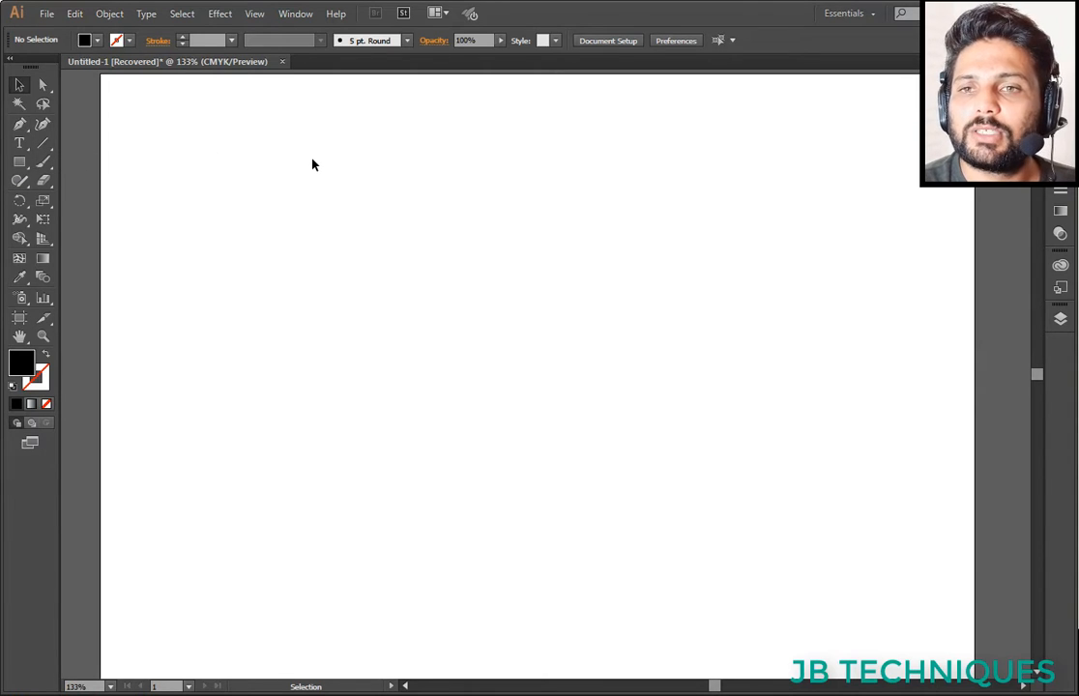
key("t")
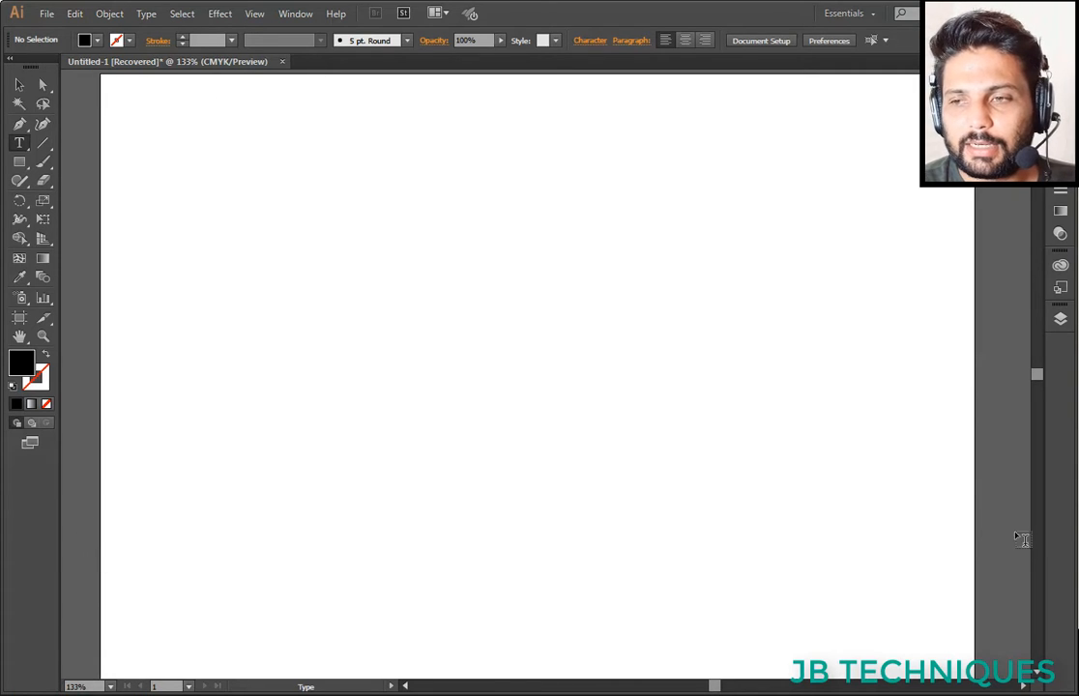
left_click(555, 259)
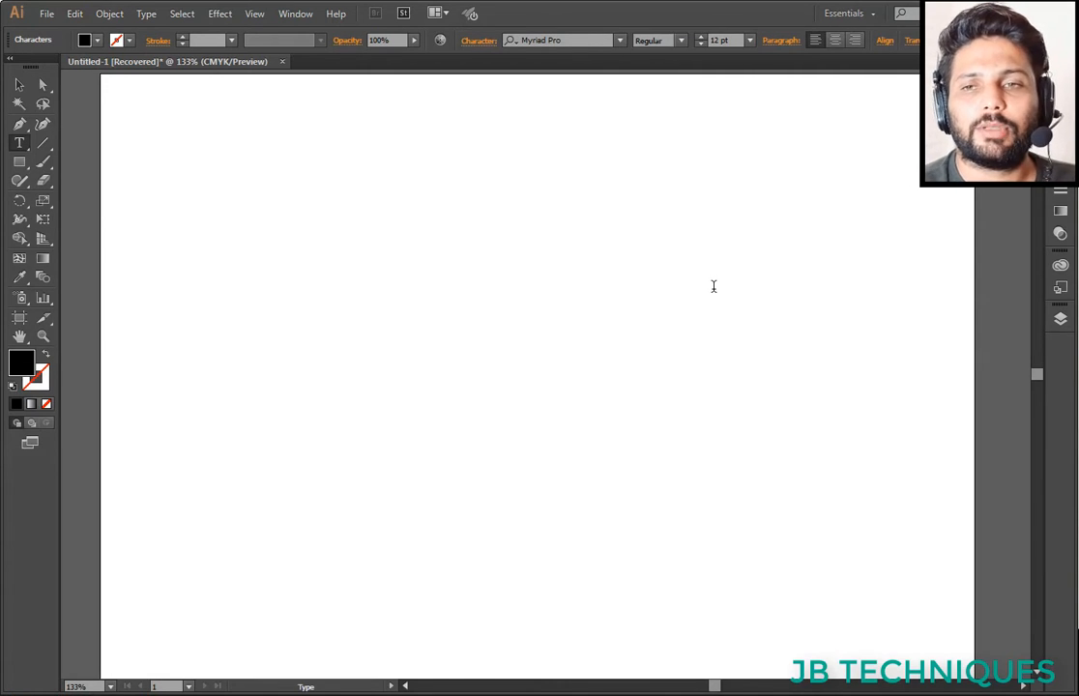
type("Pont Text To")
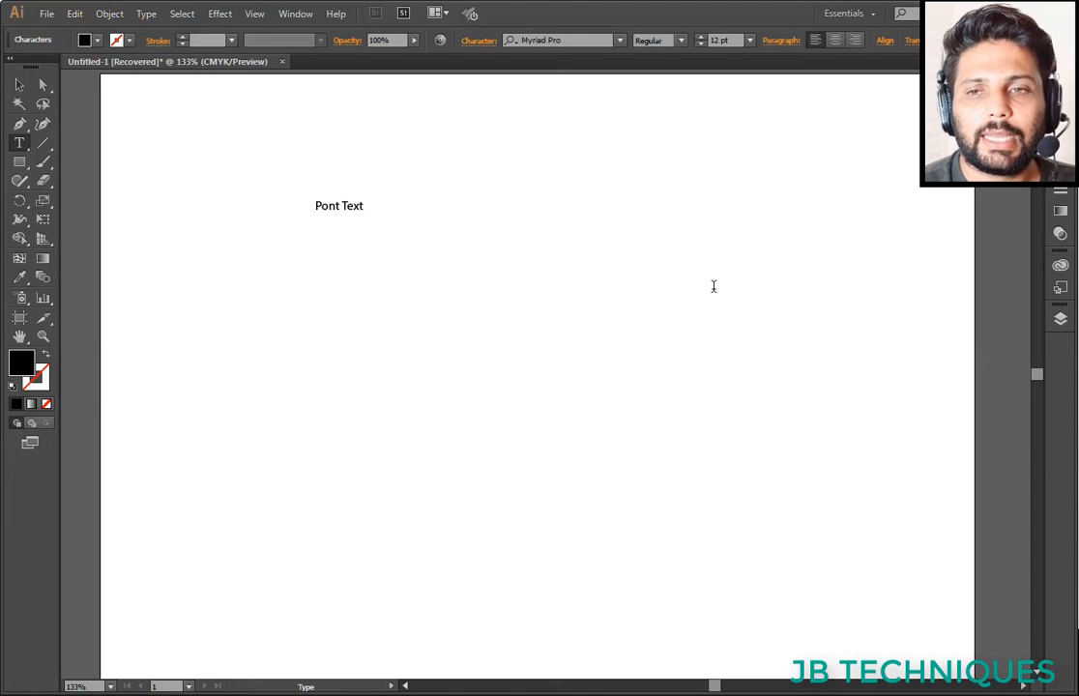
key("BackSpace")
key("BackSpace")
key("BackSpace")
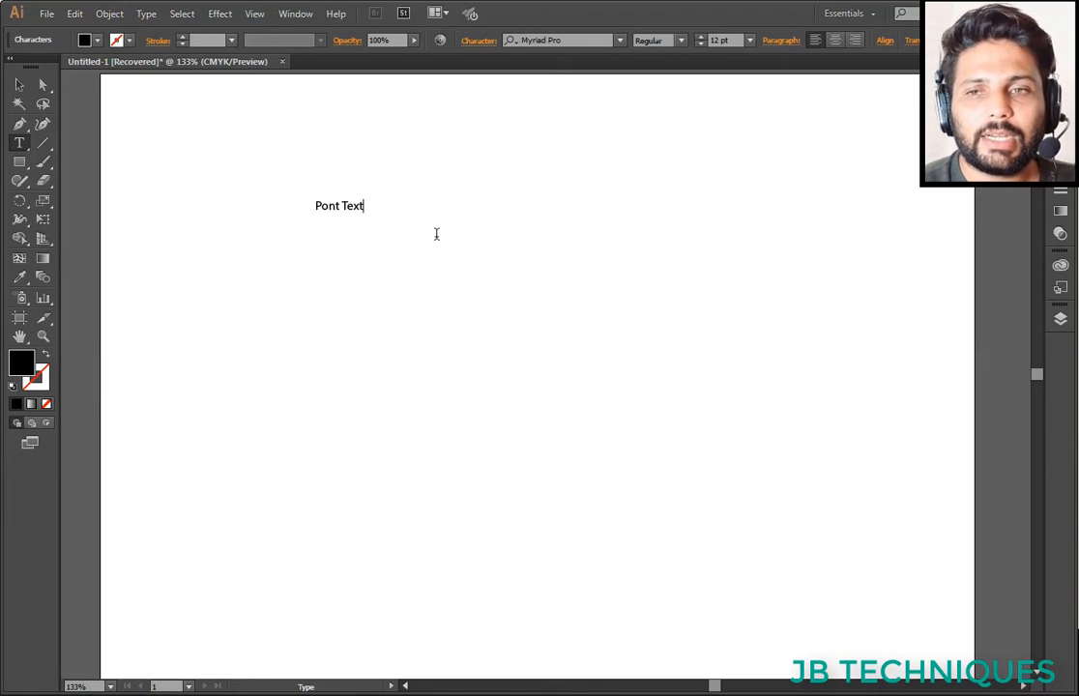
left_click(18, 85)
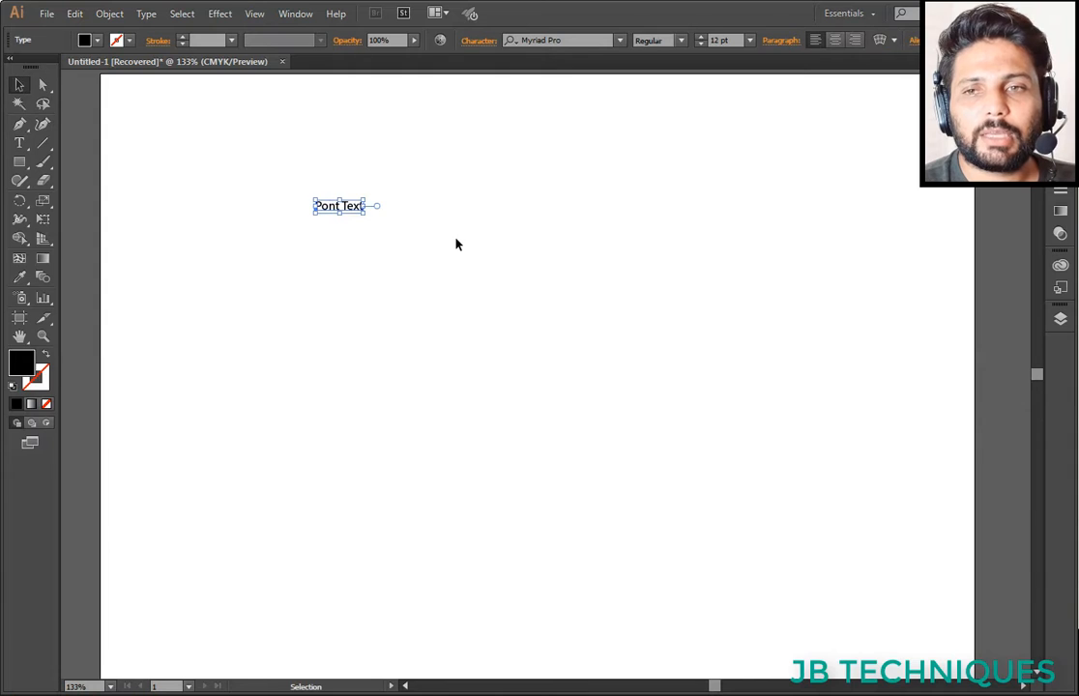
- Move the "Pont Text" object slightly up and to the left on the artboard
left_click(458, 245)
left_click_drag(356, 210, 306, 182)
left_click(356, 207)
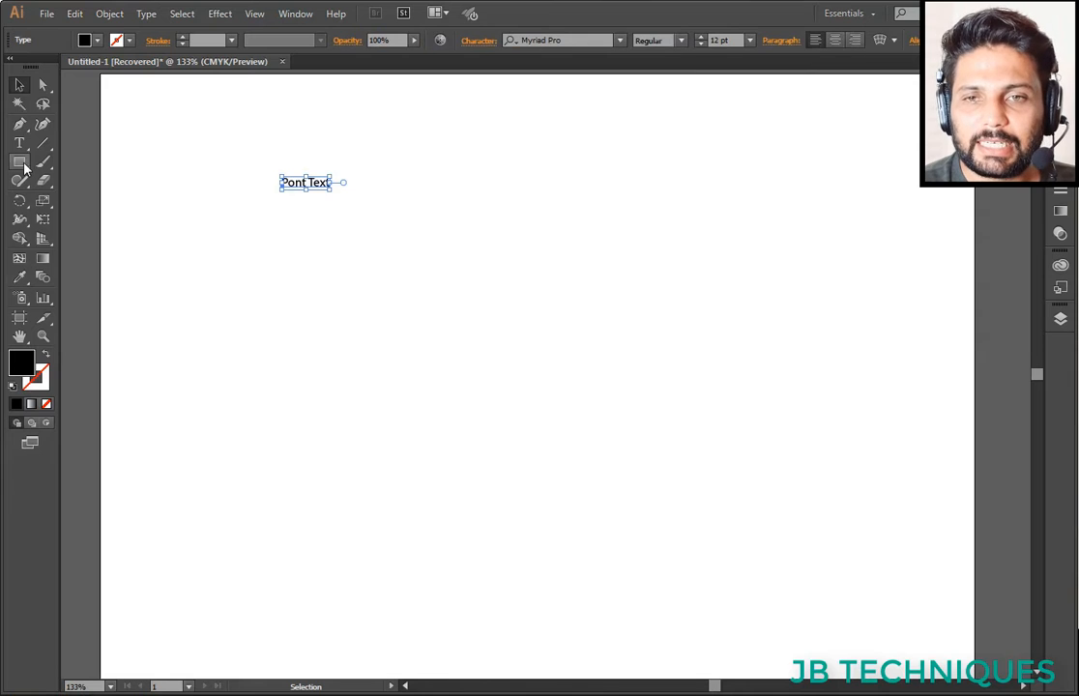
- Add a second point text object reading "Point Type" and place it to the right of "Pont Text", level with it
left_click(19, 142)
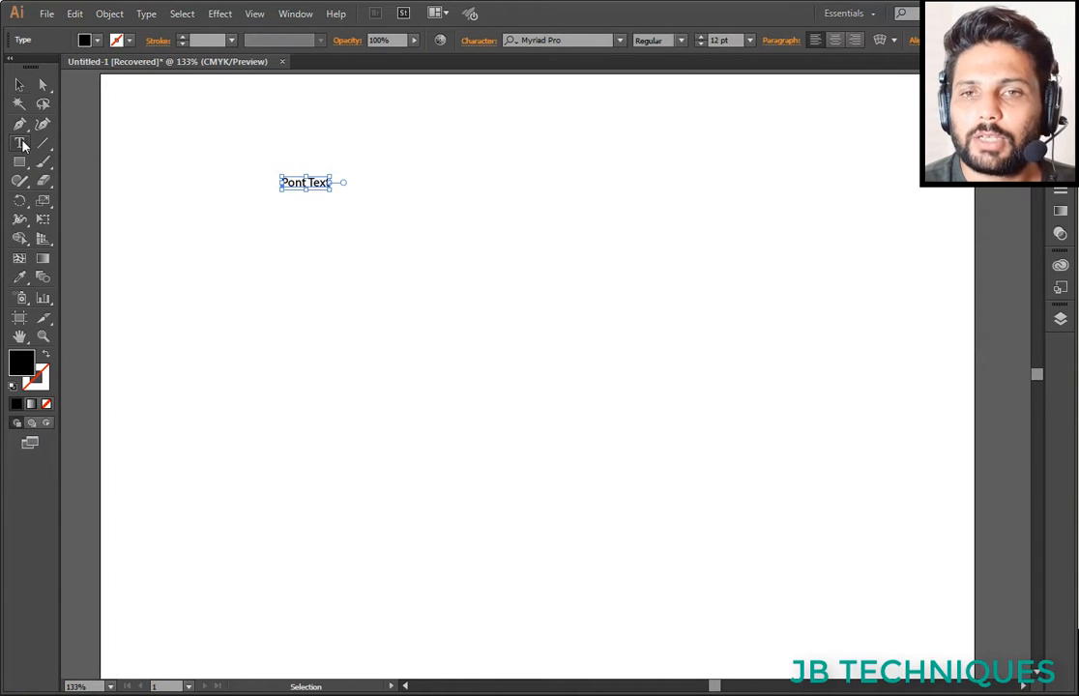
left_click(545, 271)
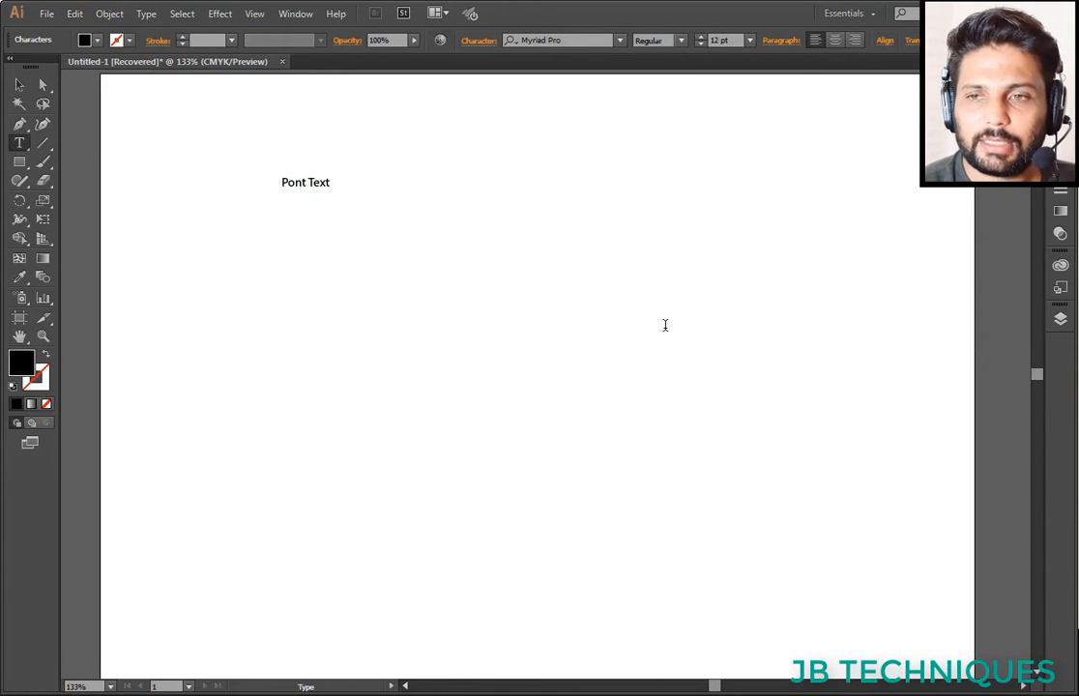
type("Point Type")
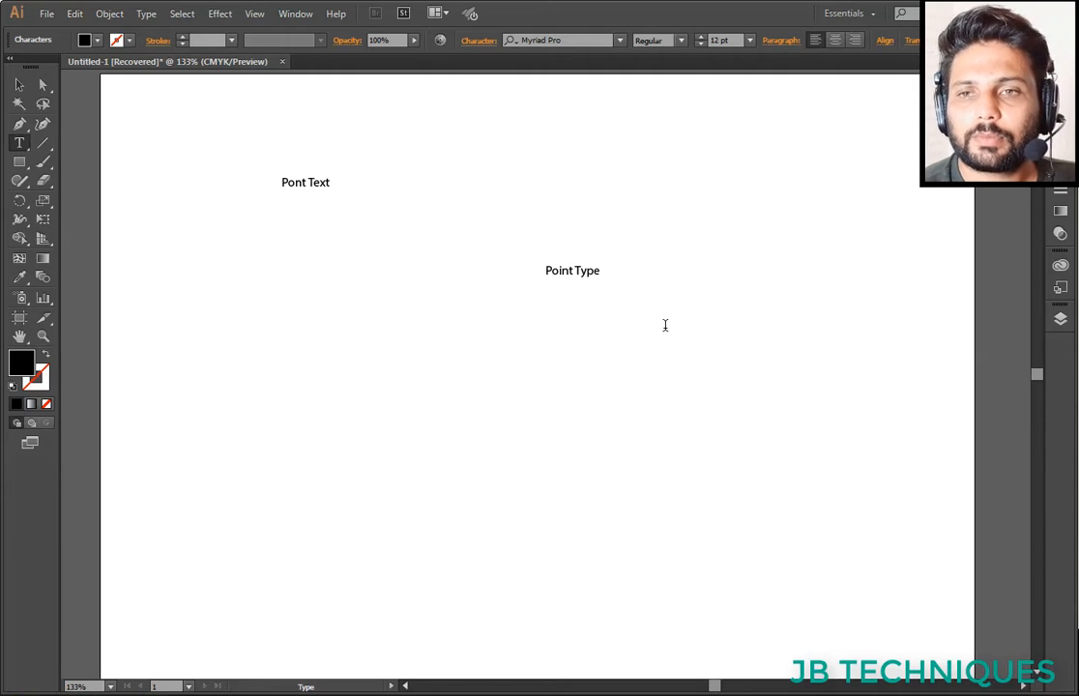
left_click(20, 84)
left_click(455, 338)
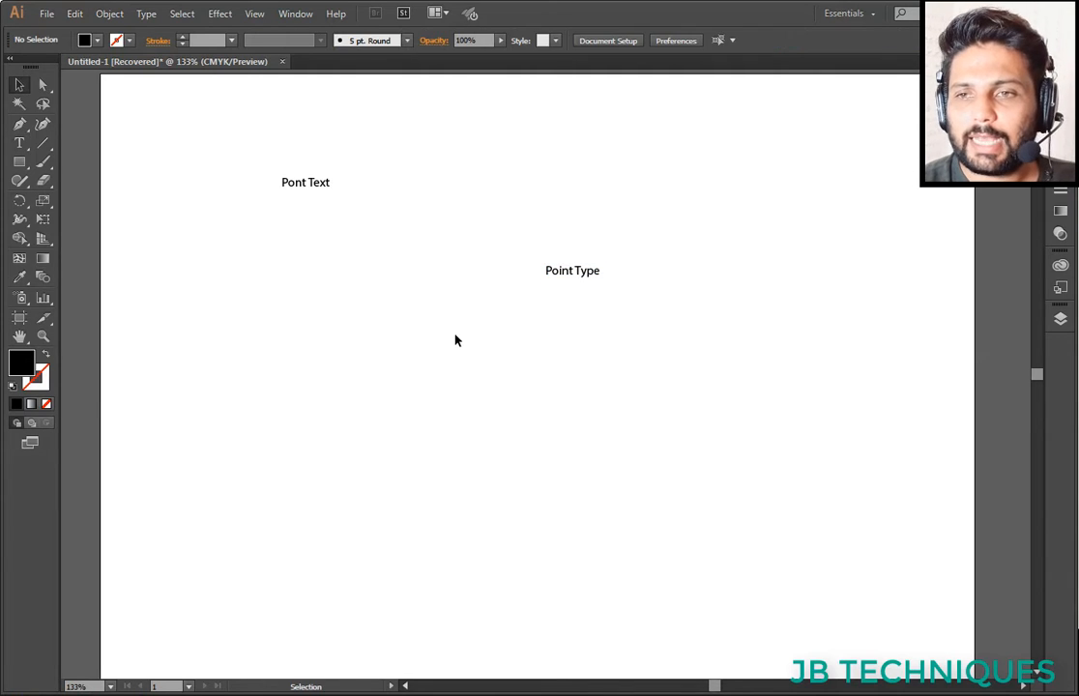
left_click_drag(589, 272, 594, 183)
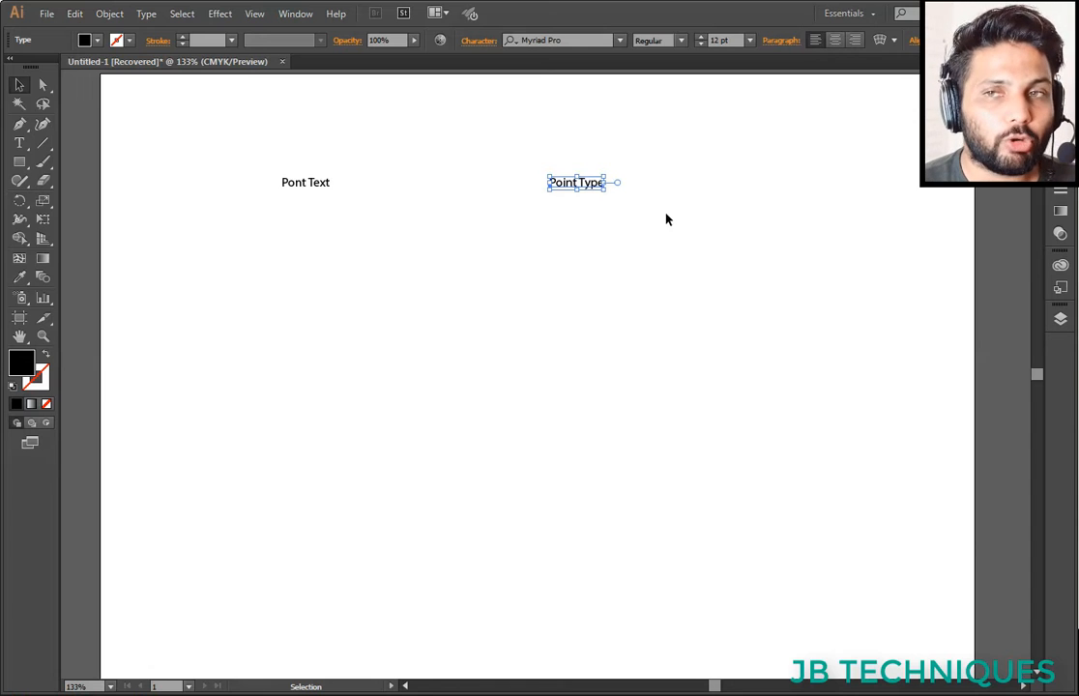
left_click(527, 247)
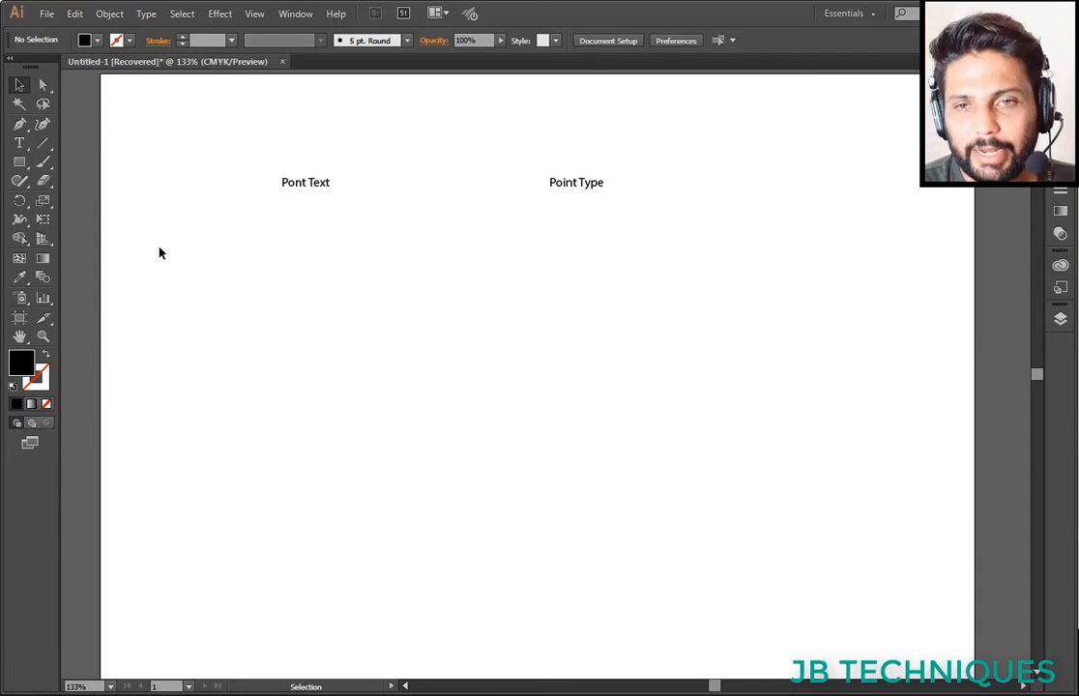
- Draw a rectangular area text frame below "Pont Text" and enter "Area Text Tool," in it
left_click(19, 143)
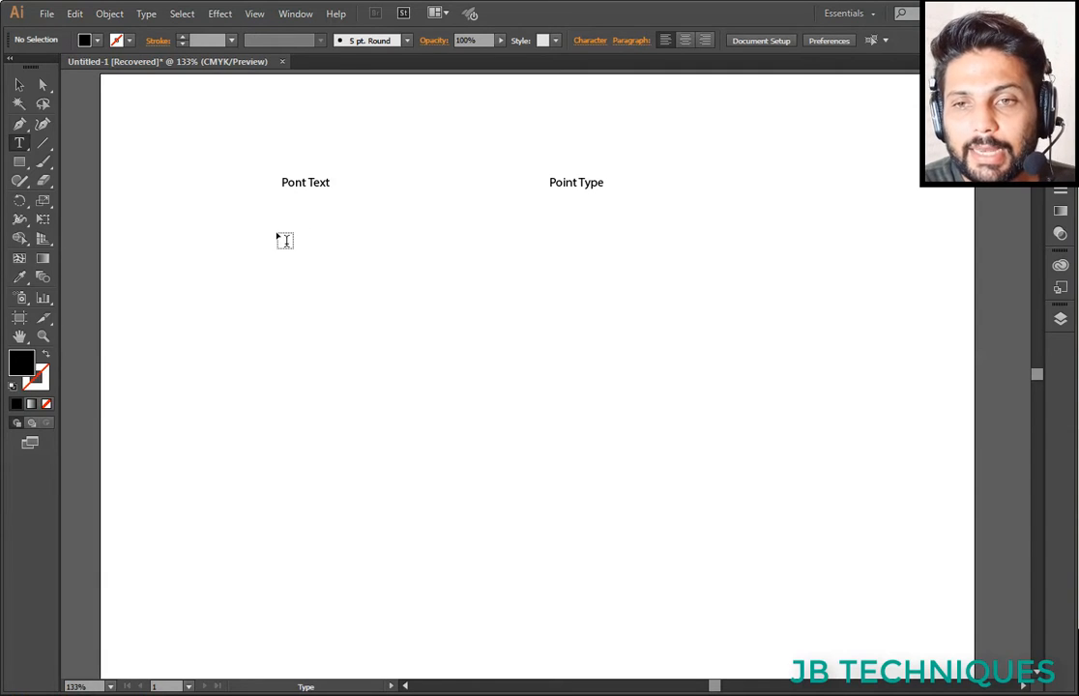
left_click_drag(278, 234, 490, 363)
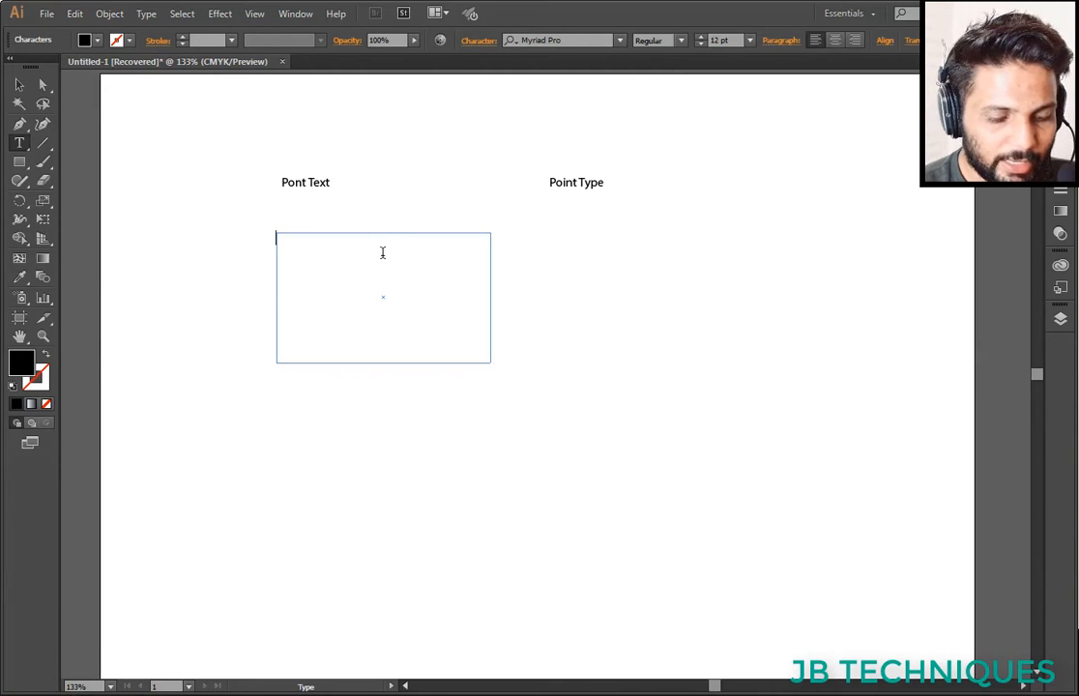
type("Area TExt")
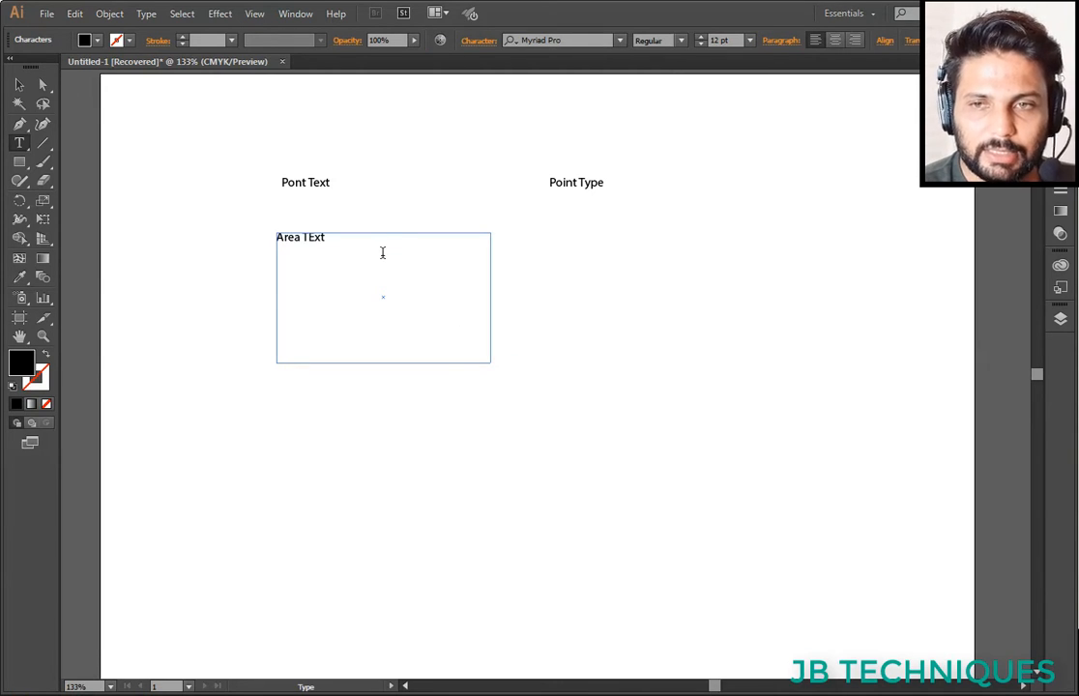
key("BackSpace")
key("BackSpace")
key("BackSpace")
type("ext Tool")
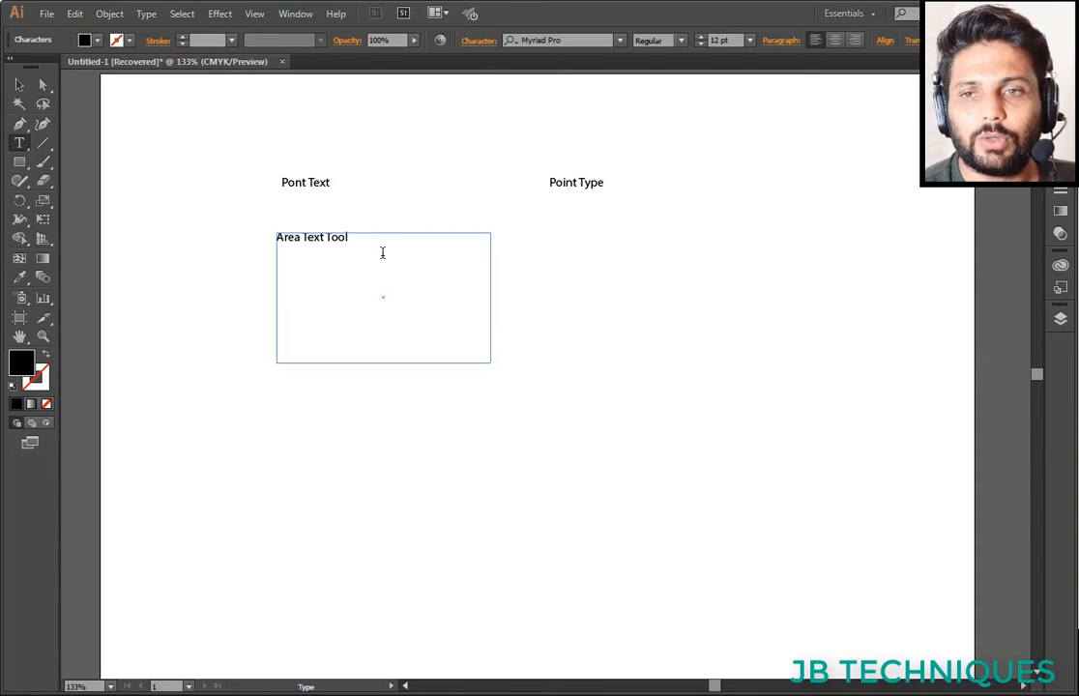
type(",")
- Copy the phrase "Area Text Tool," and paste it repeatedly until the frame is full, undoing the last overflowing paste
left_click_drag(376, 248, 239, 243)
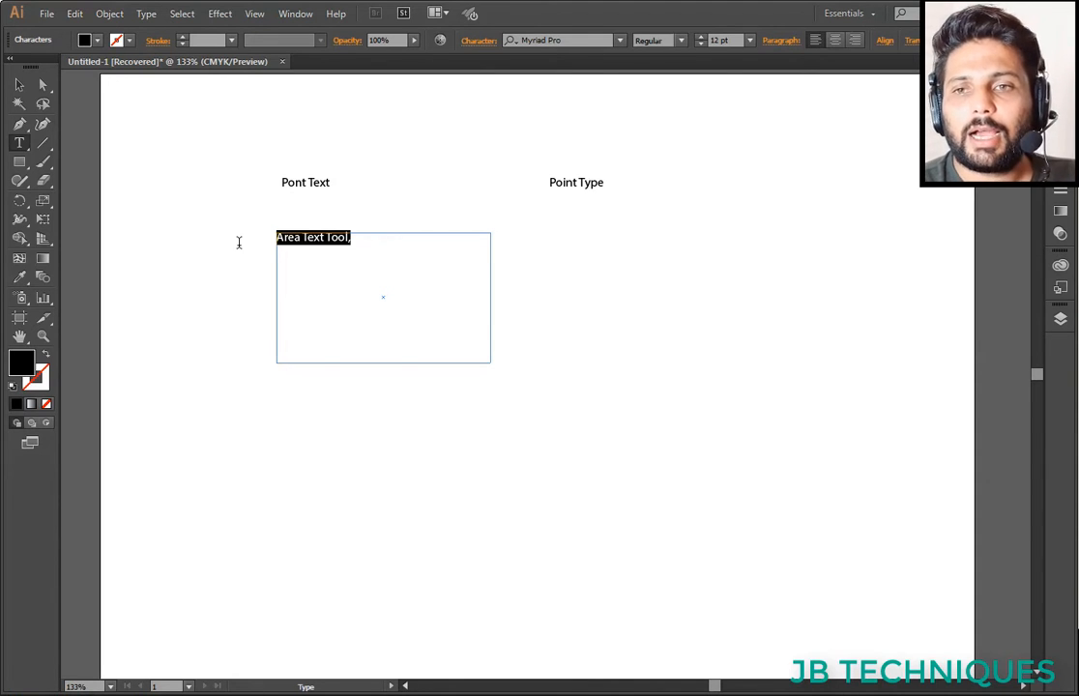
key("ctrl")
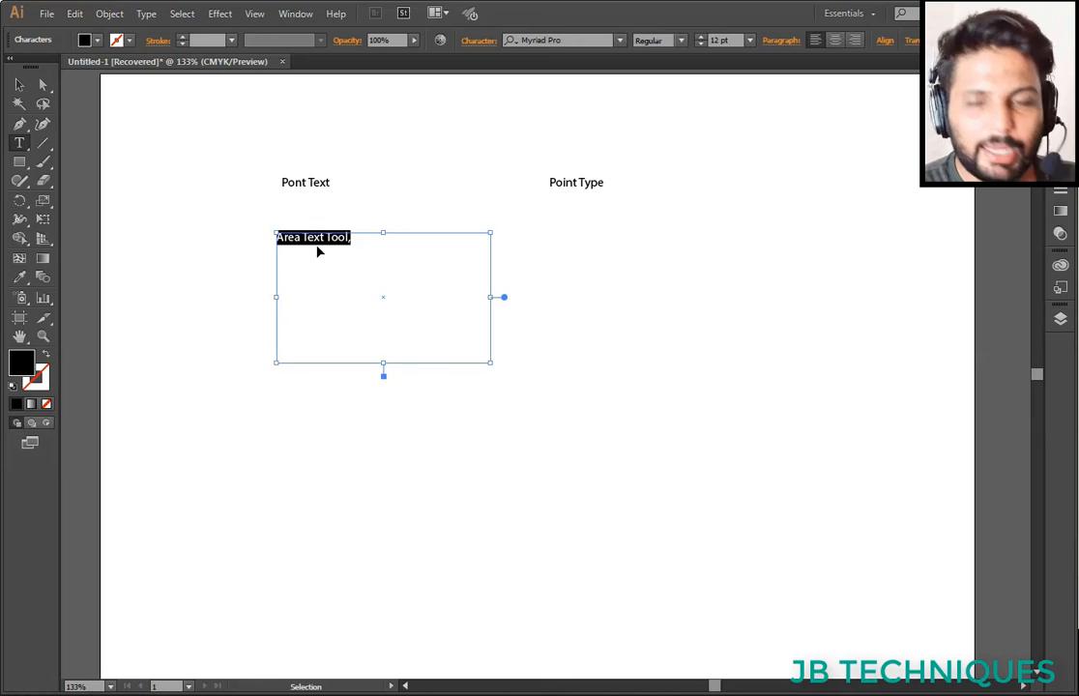
left_click(365, 247, "ctrl")
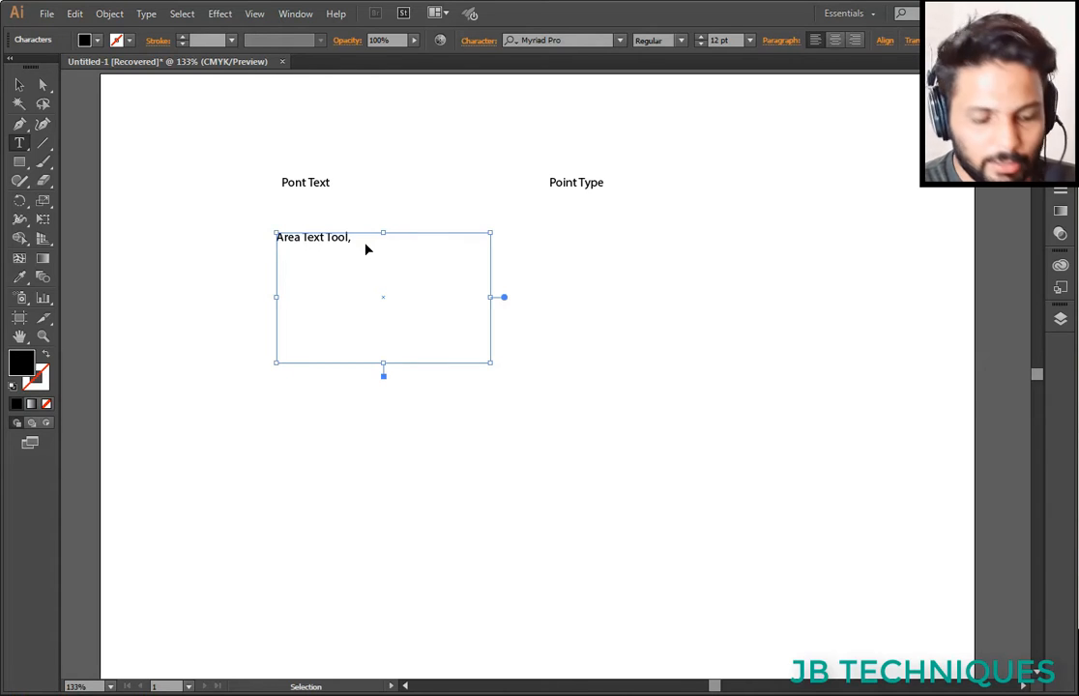
key("ctrl+v")
key("ctrl+v")
key("ctrl+v")
key("ctrl+v")
key("ctrl+v")
key("ctrl+v")
key("ctrl+v")
key("ctrl+v")
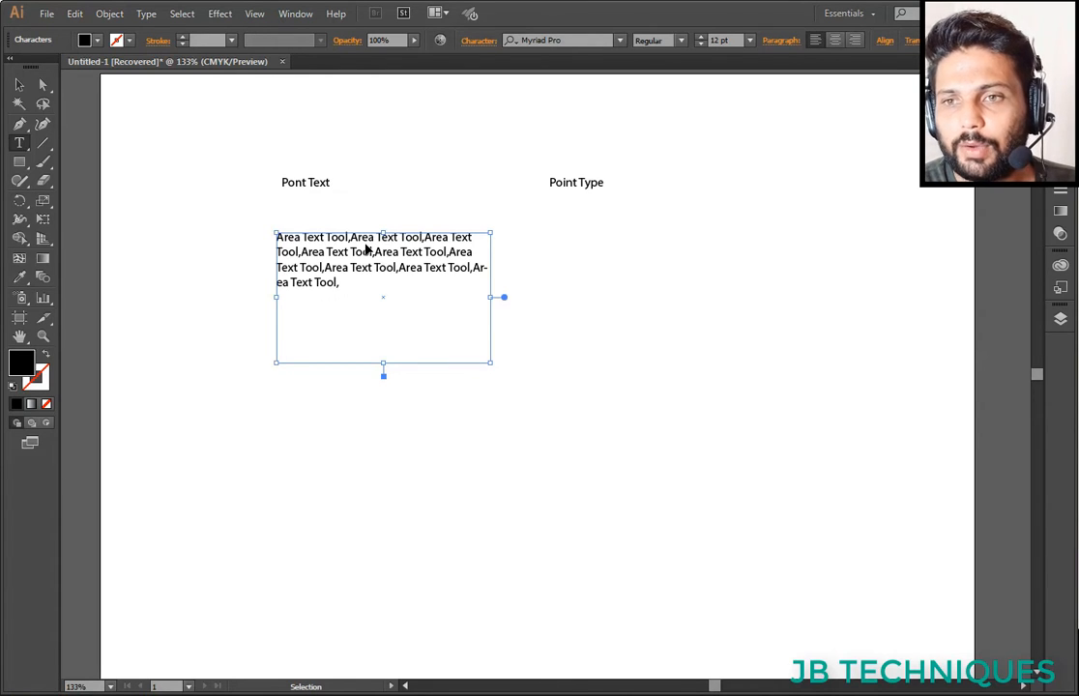
key("ctrl+v")
key("ctrl+v")
key("ctrl+v")
key("ctrl+v")
key("ctrl+v")
key("ctrl+v")
key("ctrl+v")
key("ctrl+v")
key("ctrl+v")
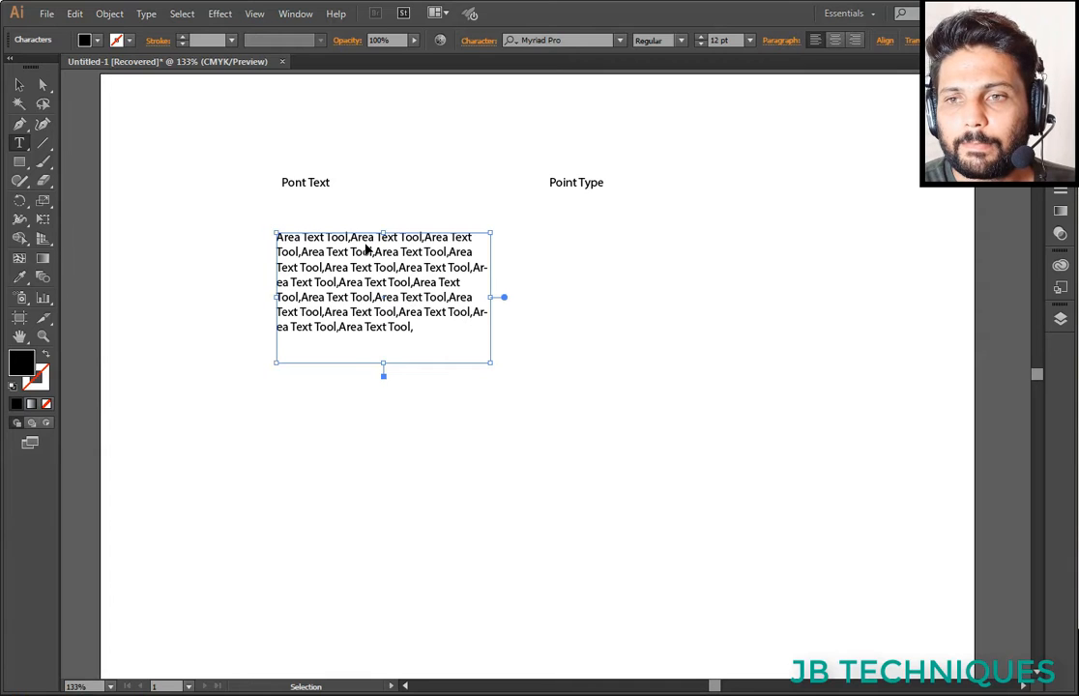
key("ctrl+v")
key("ctrl+v")
key("ctrl+v")
key("ctrl+v")
key("ctrl+v")
key("ctrl+v")
key("ctrl+v")
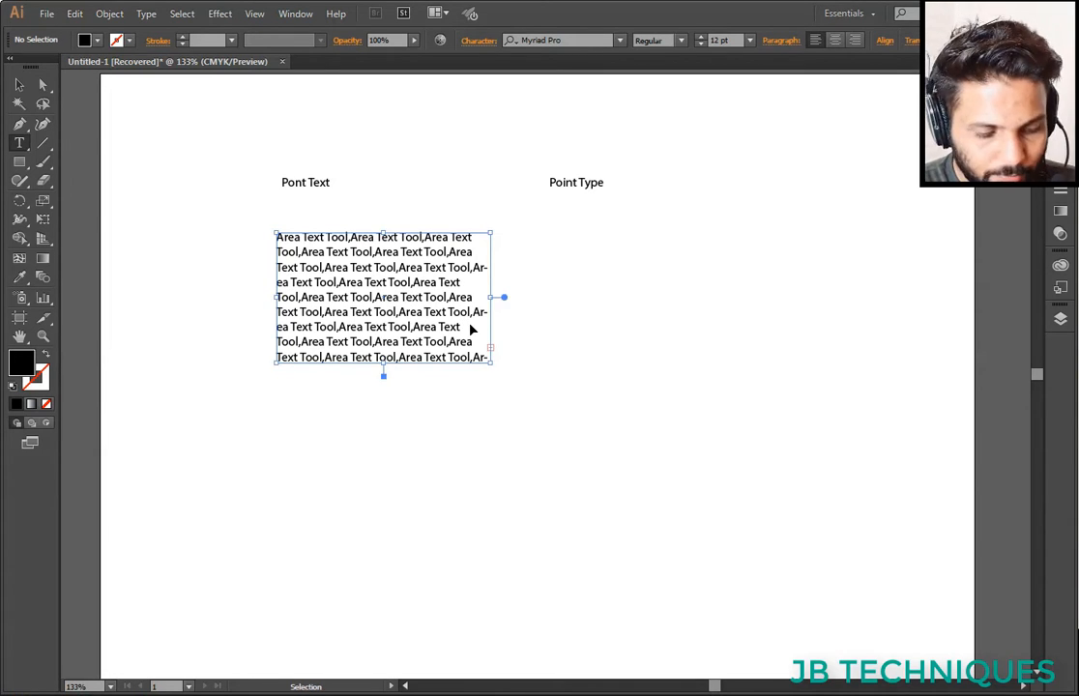
key("ctrl+z")
left_click(19, 85)
left_click(213, 204)
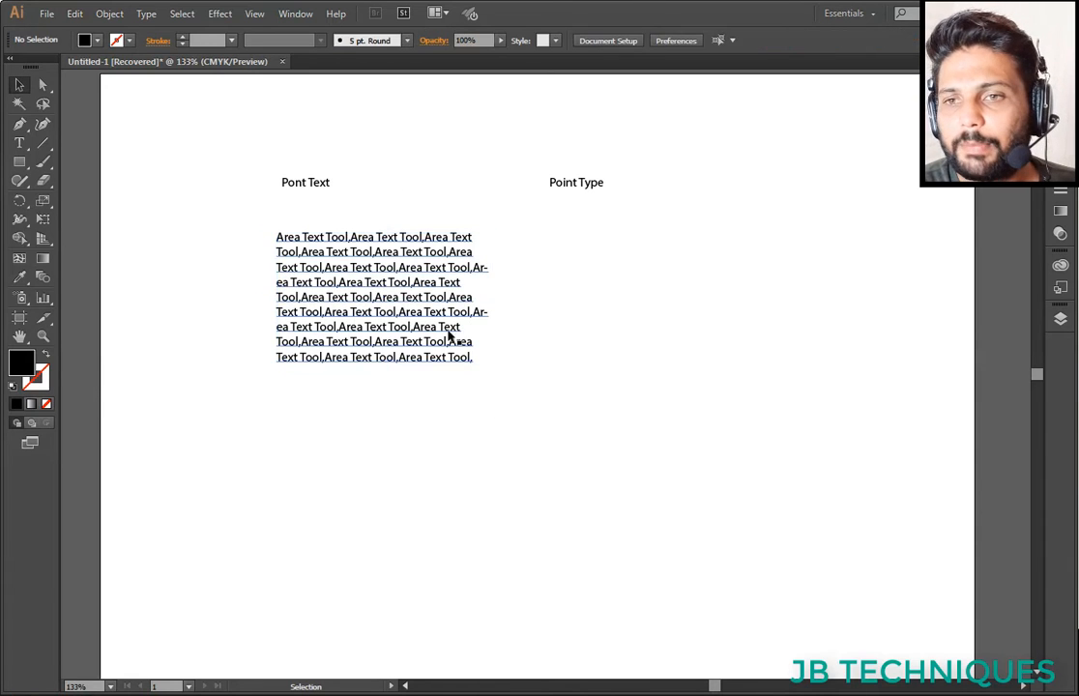
- Move the area text block down to leave a wider gap below "Pont Text", and deselect everything
left_click_drag(435, 322, 425, 311)
left_click(479, 347)
left_click(434, 256)
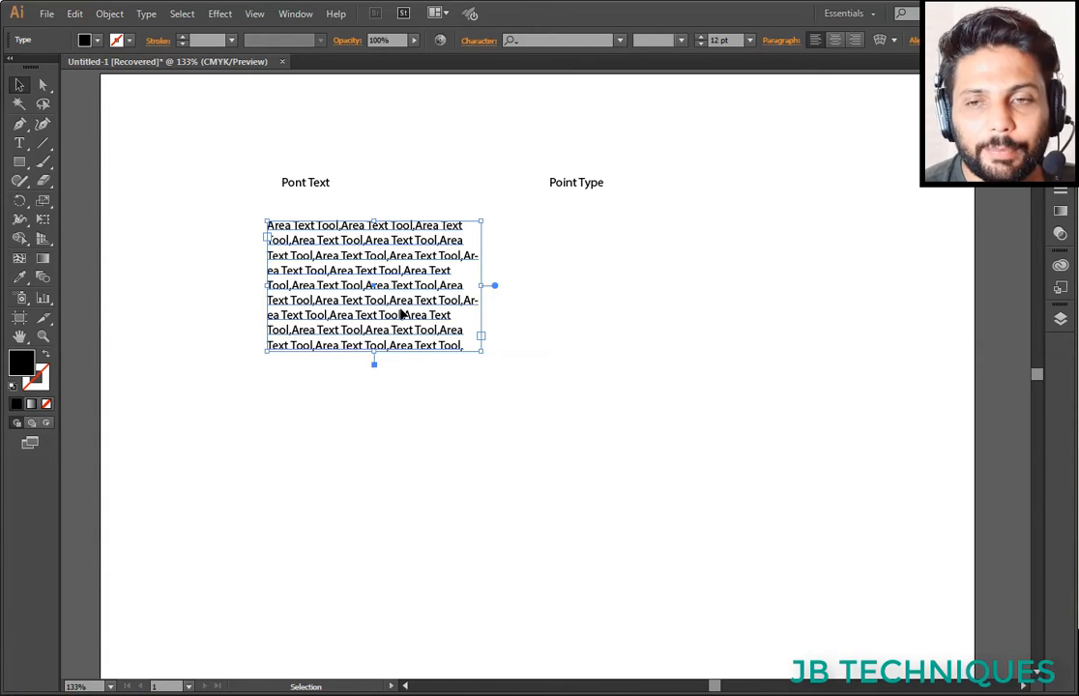
left_click_drag(349, 299, 343, 354)
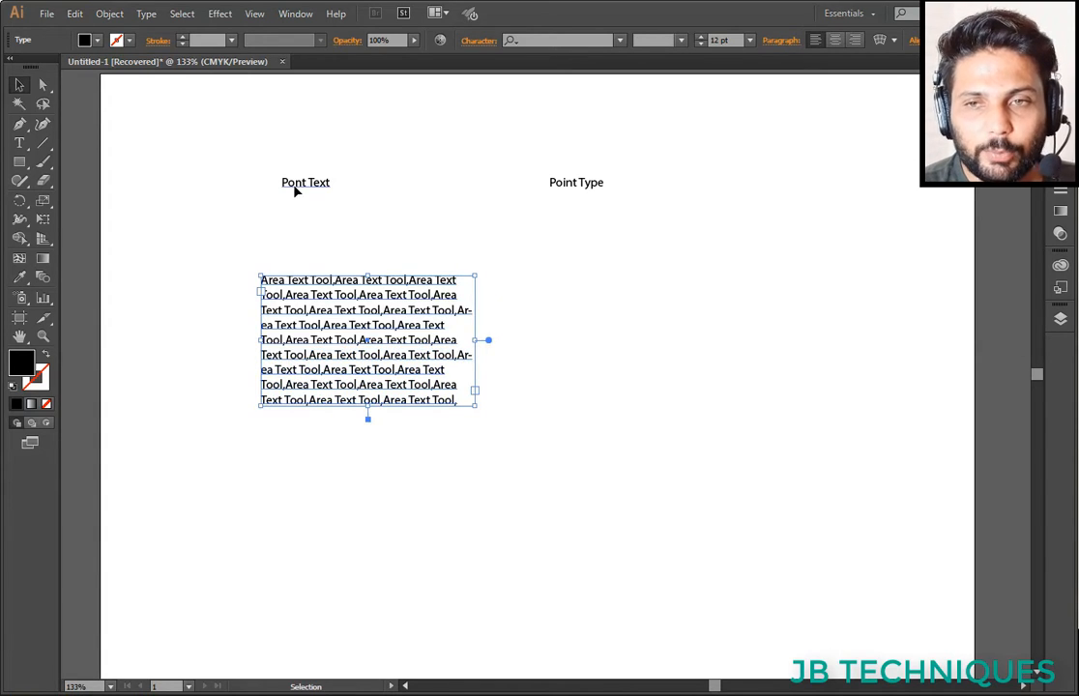
left_click(294, 190)
left_click(570, 259)
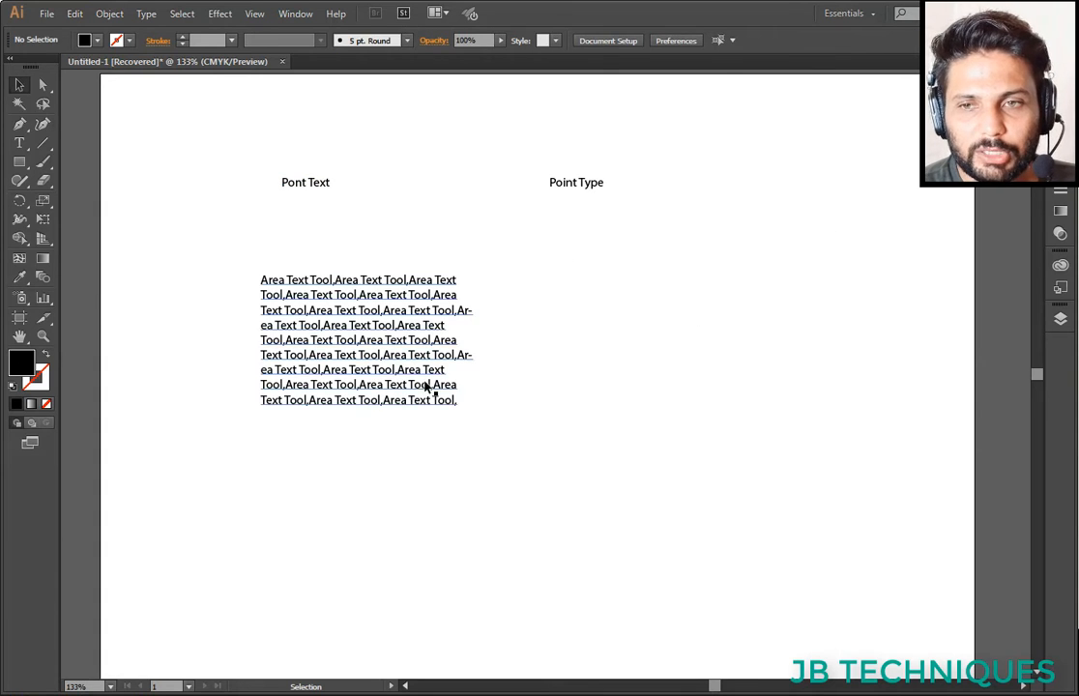
- Delete the "Point Type" text object
left_click(288, 308)
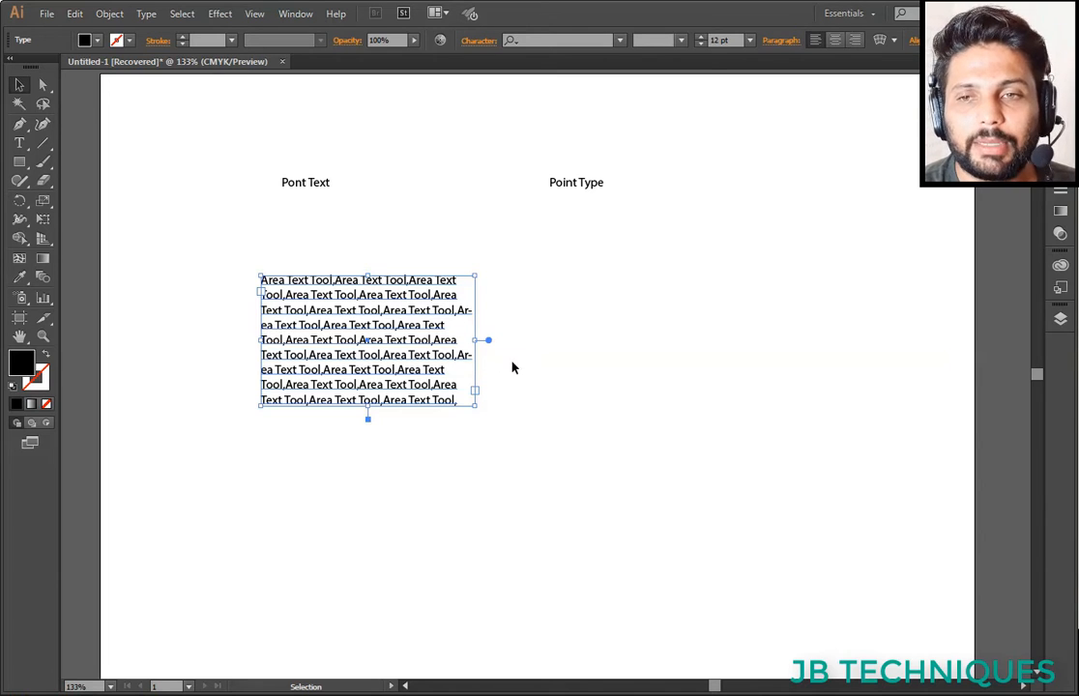
left_click_drag(588, 183, 727, 161)
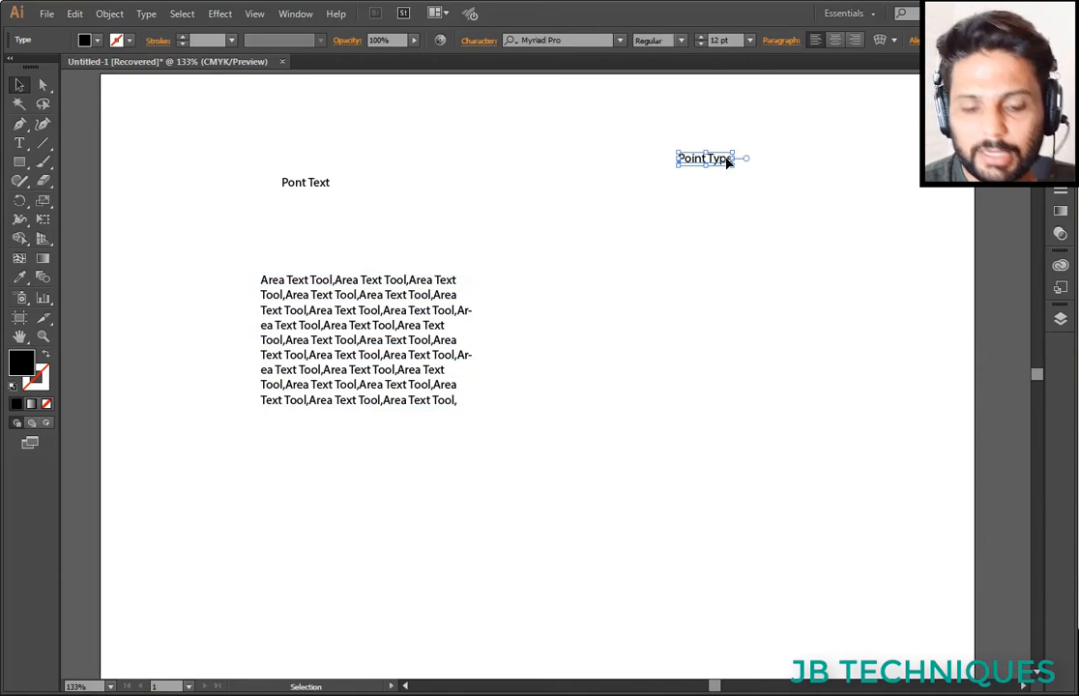
key("Delete")
- Widen the area text frame to the right to about two and a half times its width, so the text reflows
left_click(399, 355)
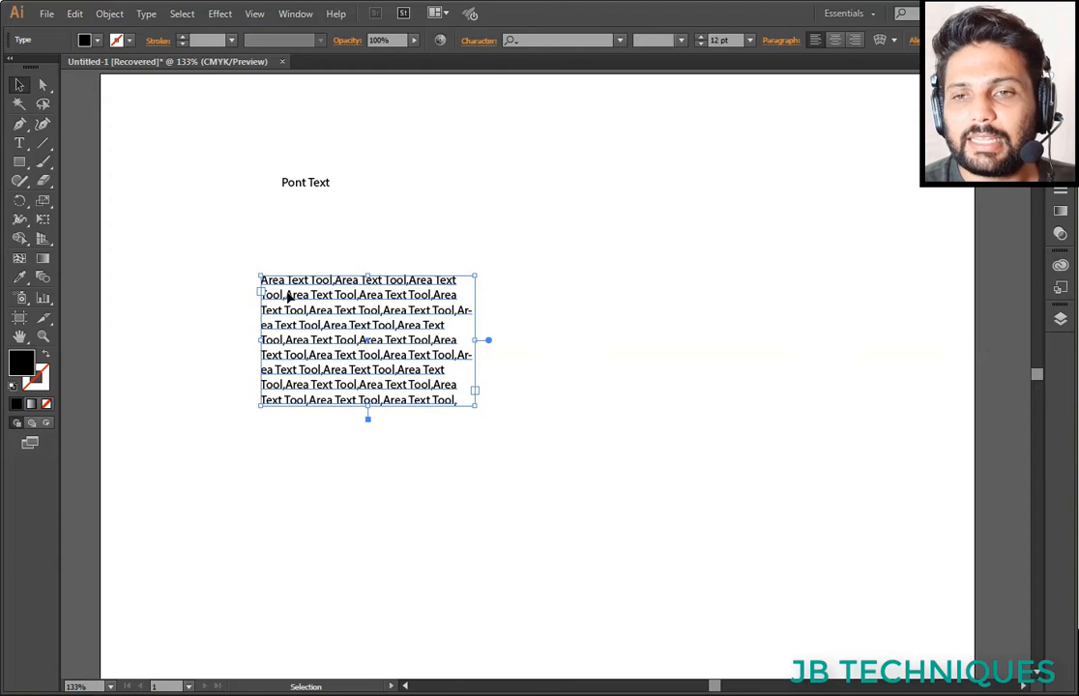
left_click_drag(475, 401, 794, 385)
left_click(634, 417)
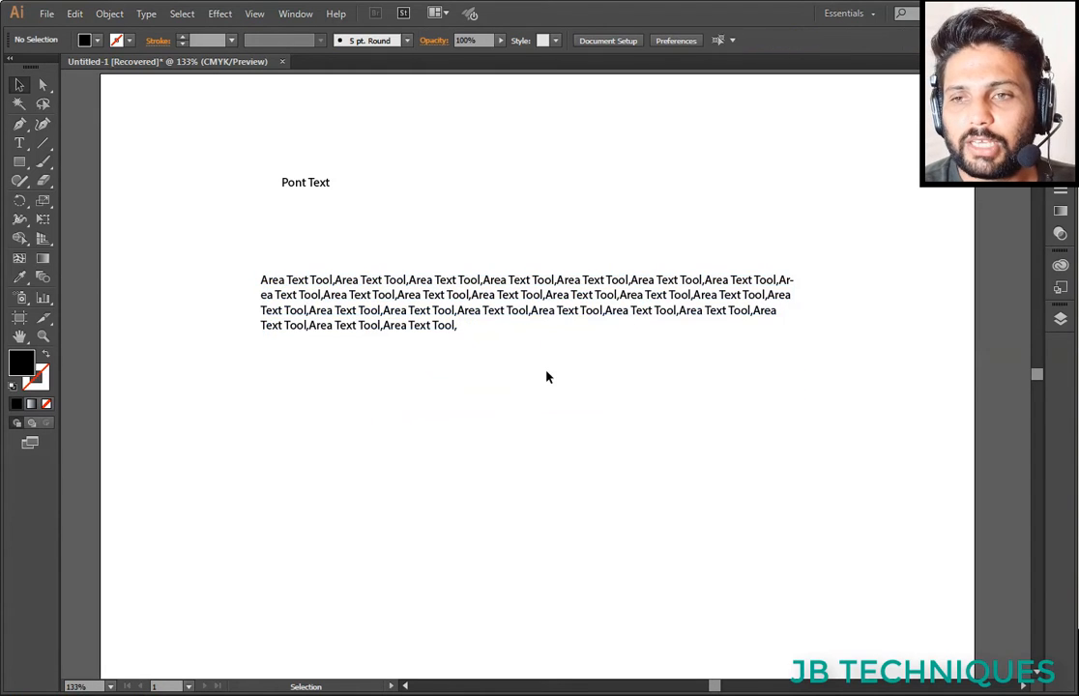
- Move the widened area text block straight down to make more room below "Pont Text"
left_click(462, 323)
left_click(791, 280)
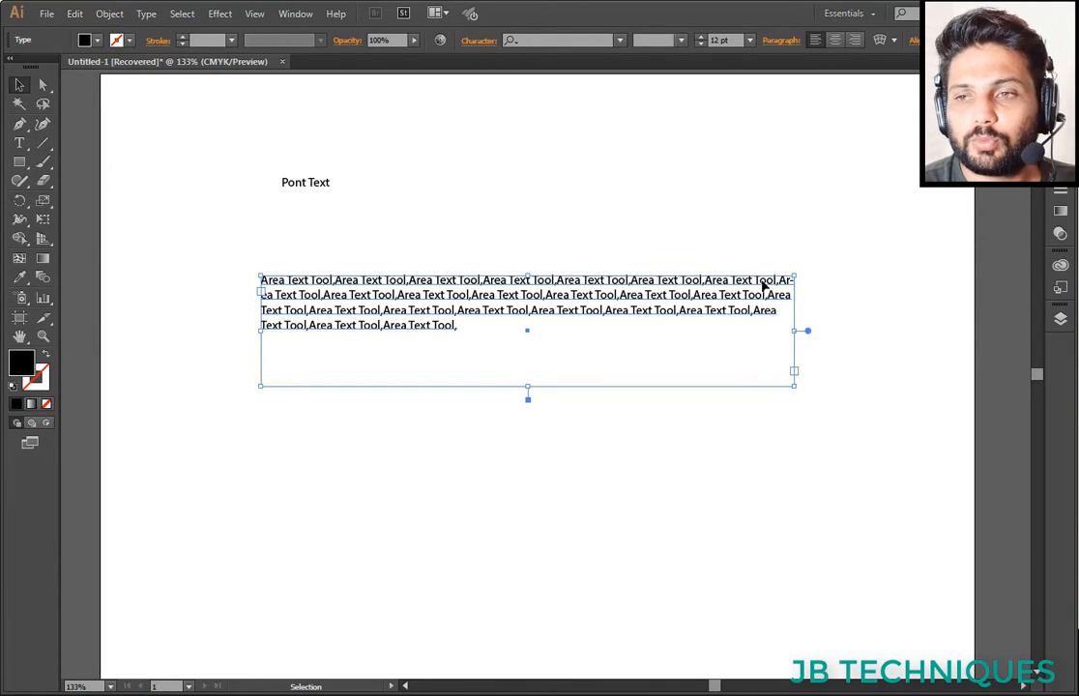
left_click(792, 279)
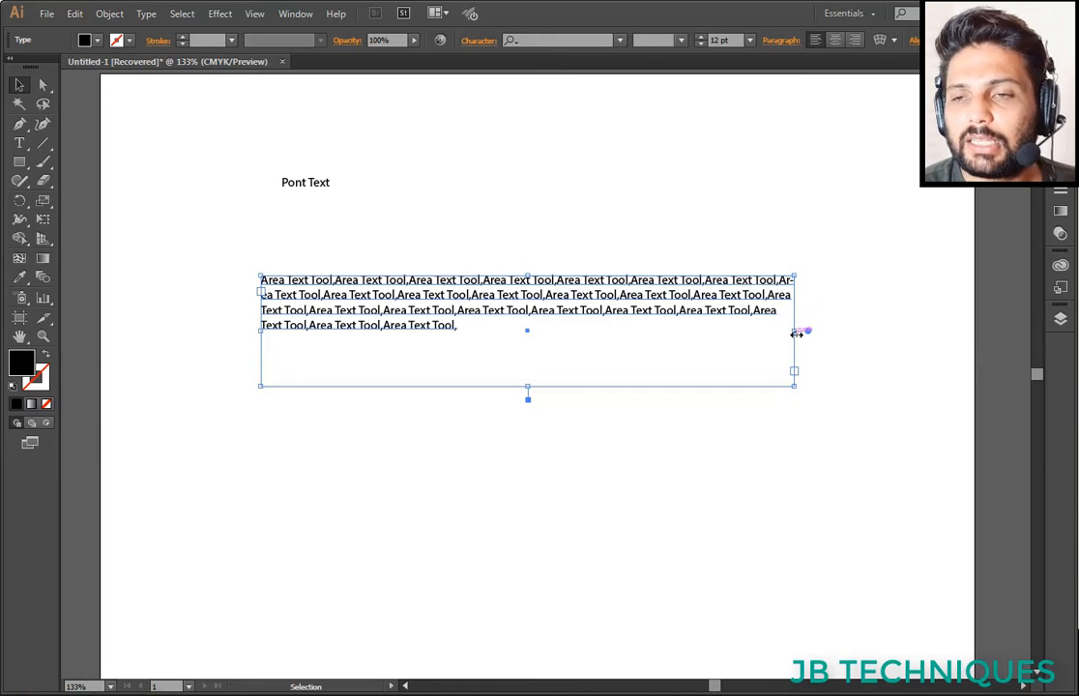
left_click_drag(759, 306, 759, 354)
- Scale up the "Pont Text" object proportionally until it spans most of the width of the area text below
left_click(324, 185)
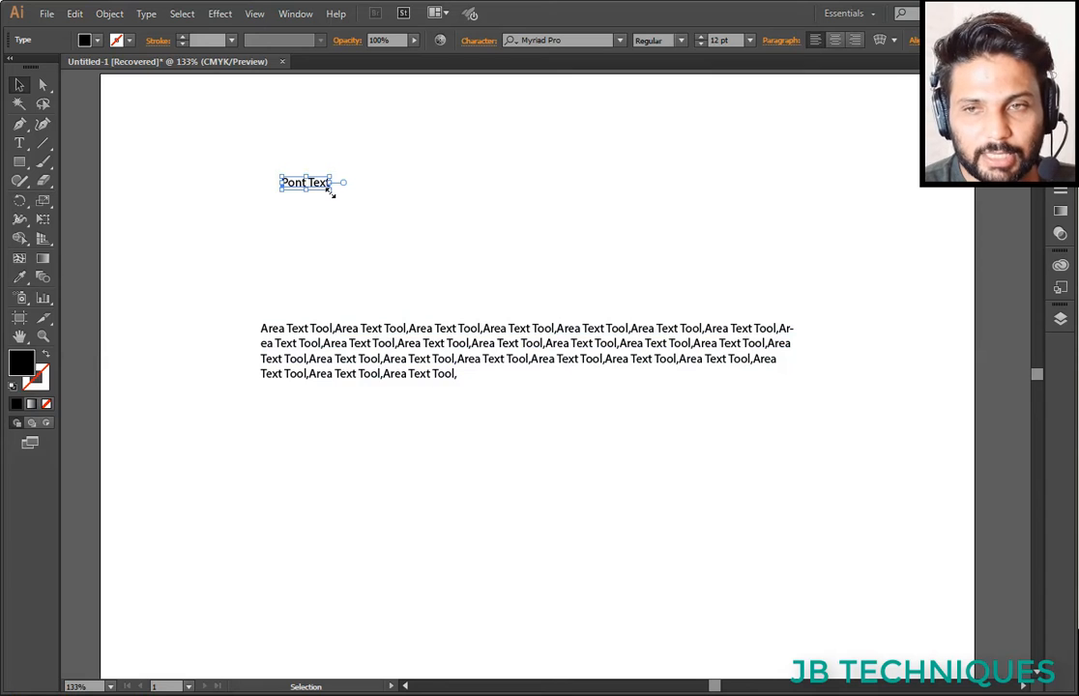
left_click_drag(330, 191, 793, 297)
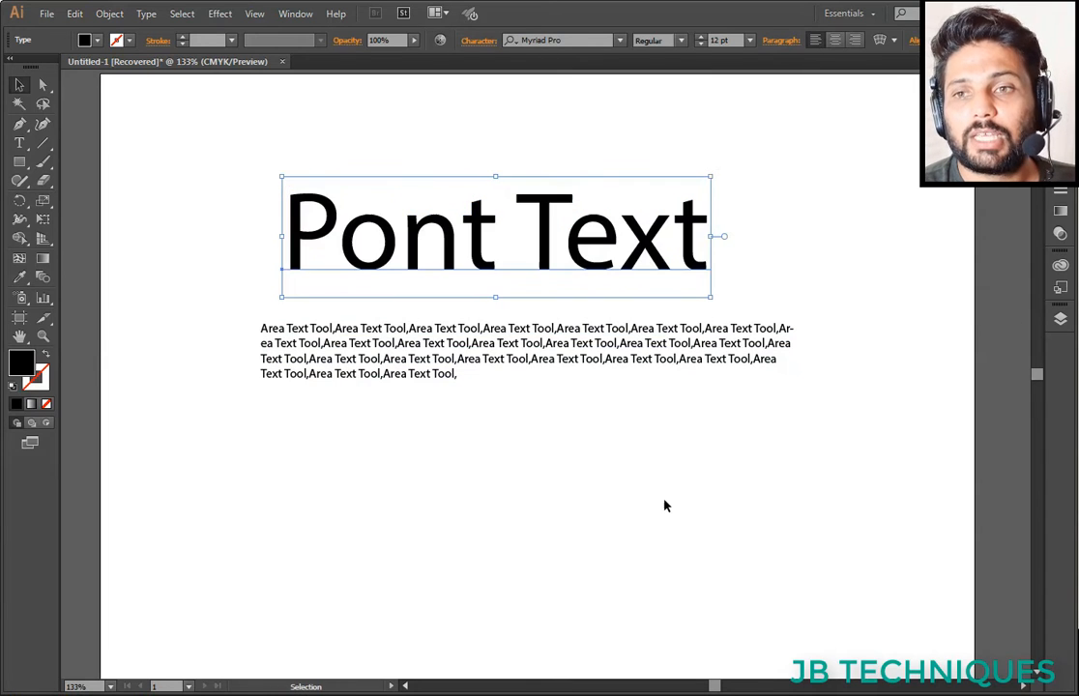
- Move the "Pont Text" object straight up to leave a larger gap above the area text
left_click(665, 506)
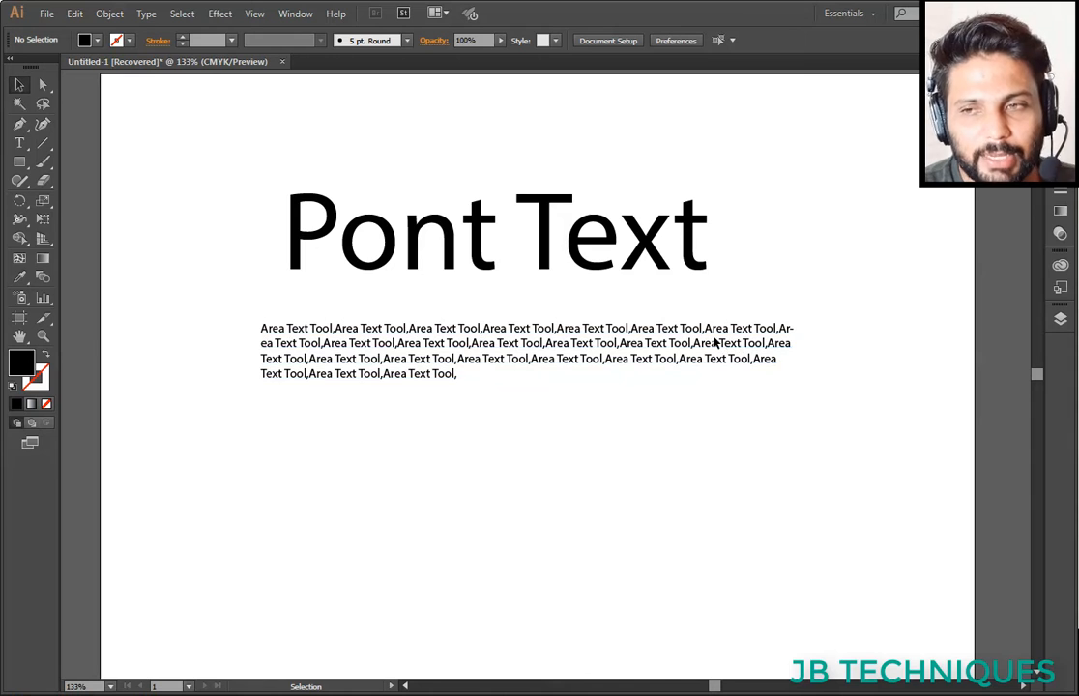
left_click_drag(588, 276, 583, 231)
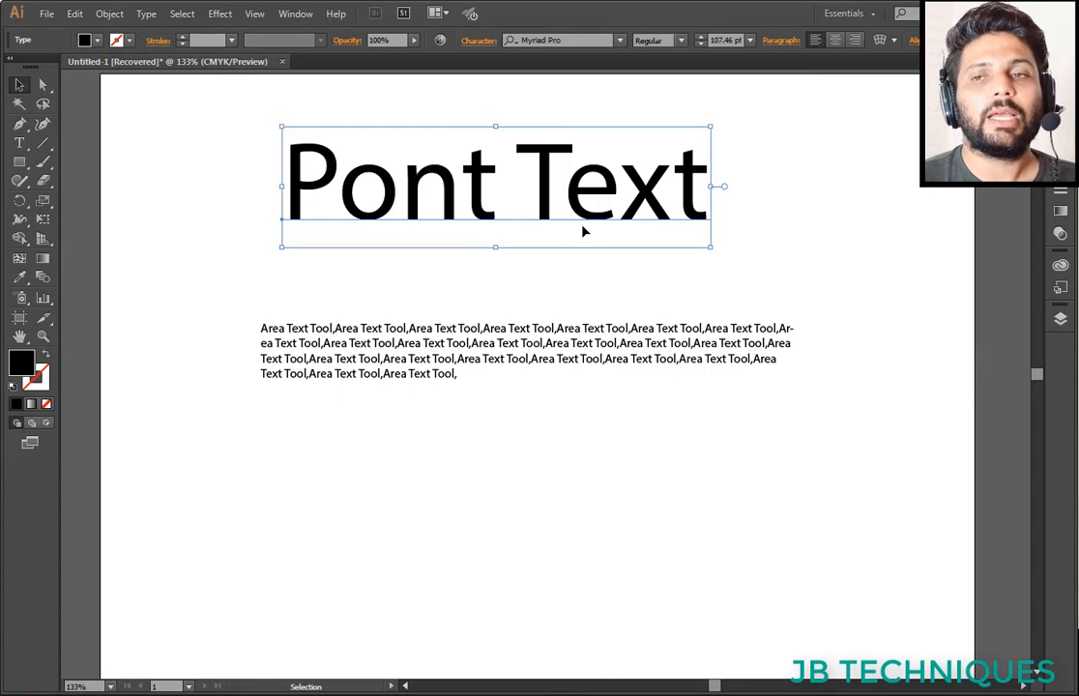
- Shrink the area text frame to under a third of its width and reduce its height so the text overflows
left_click(537, 350)
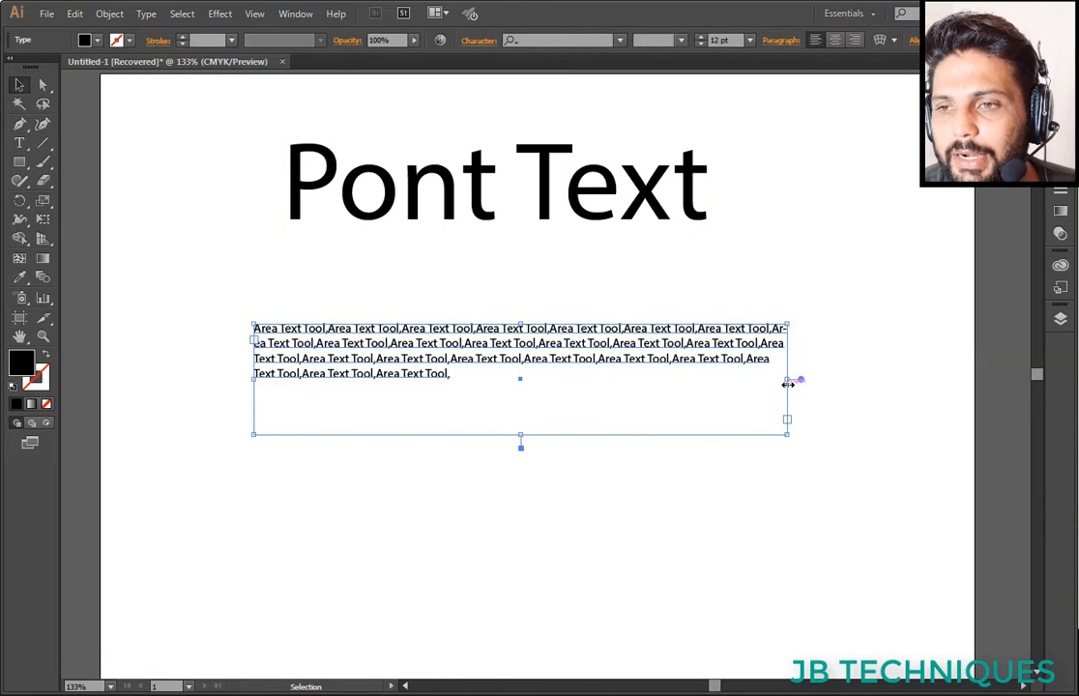
left_click_drag(788, 384, 491, 377)
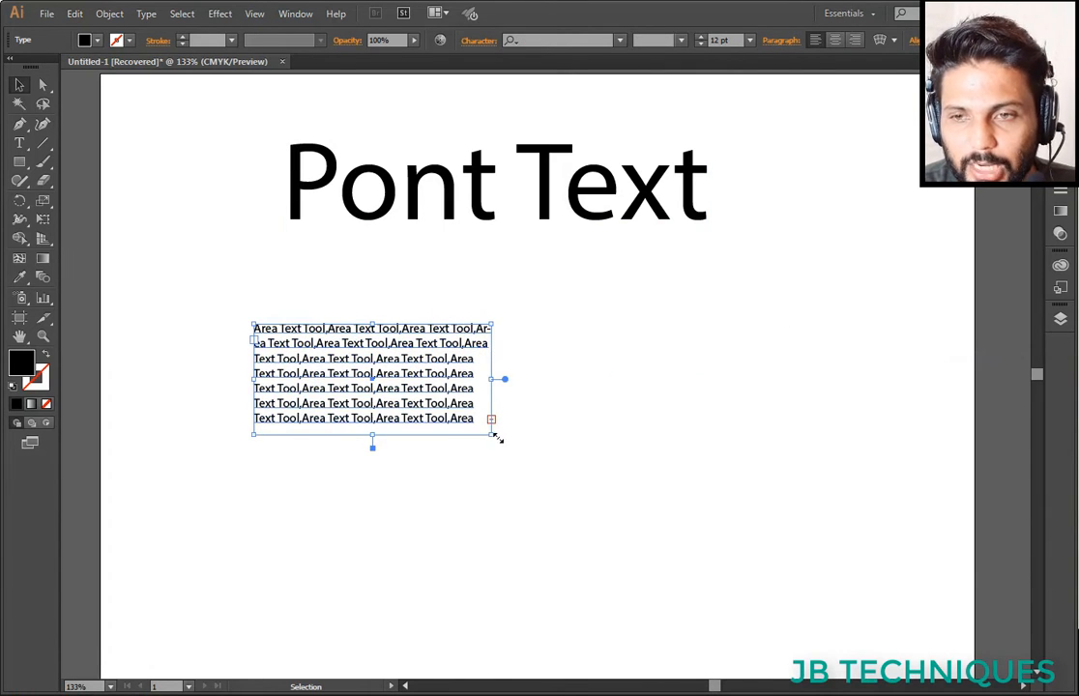
left_click_drag(497, 438, 358, 365)
left_click(517, 550)
left_click(431, 503)
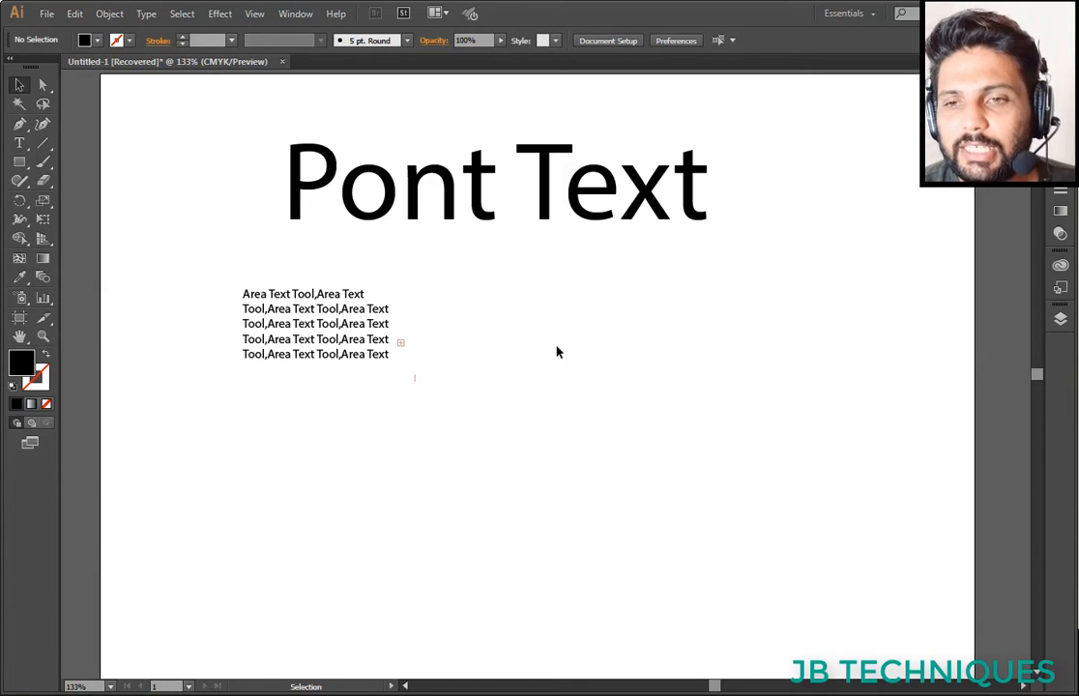
- Enlarge the area text frame until all its text fits, and shrink it again until some text overflows
left_click(353, 322)
left_click_drag(400, 364, 473, 440)
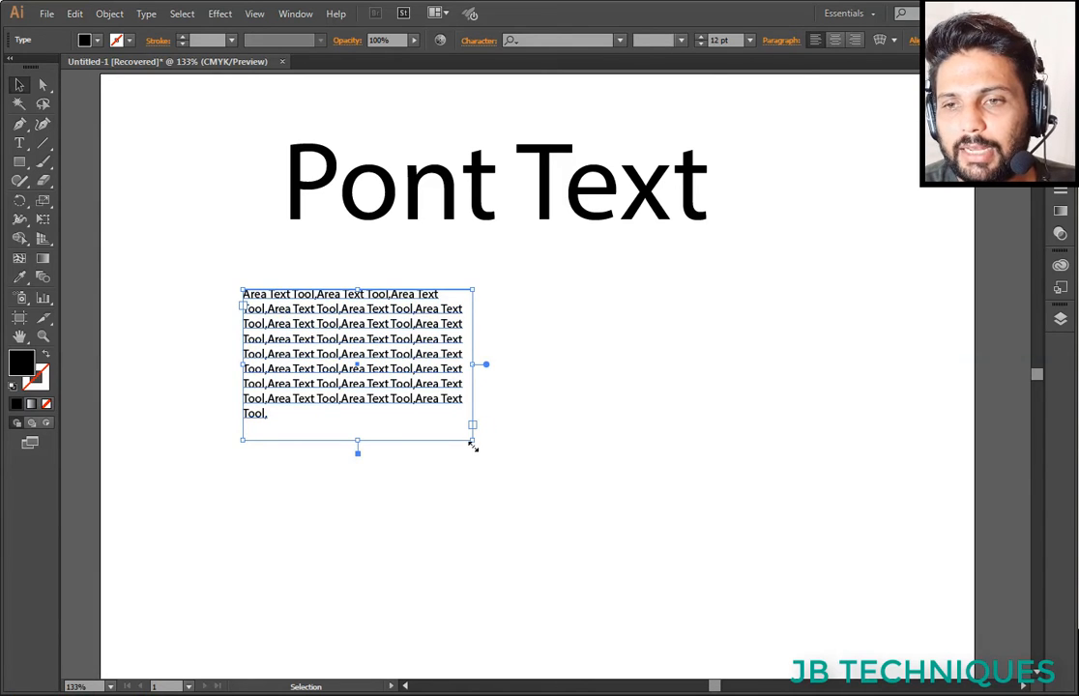
left_click_drag(473, 446, 413, 358)
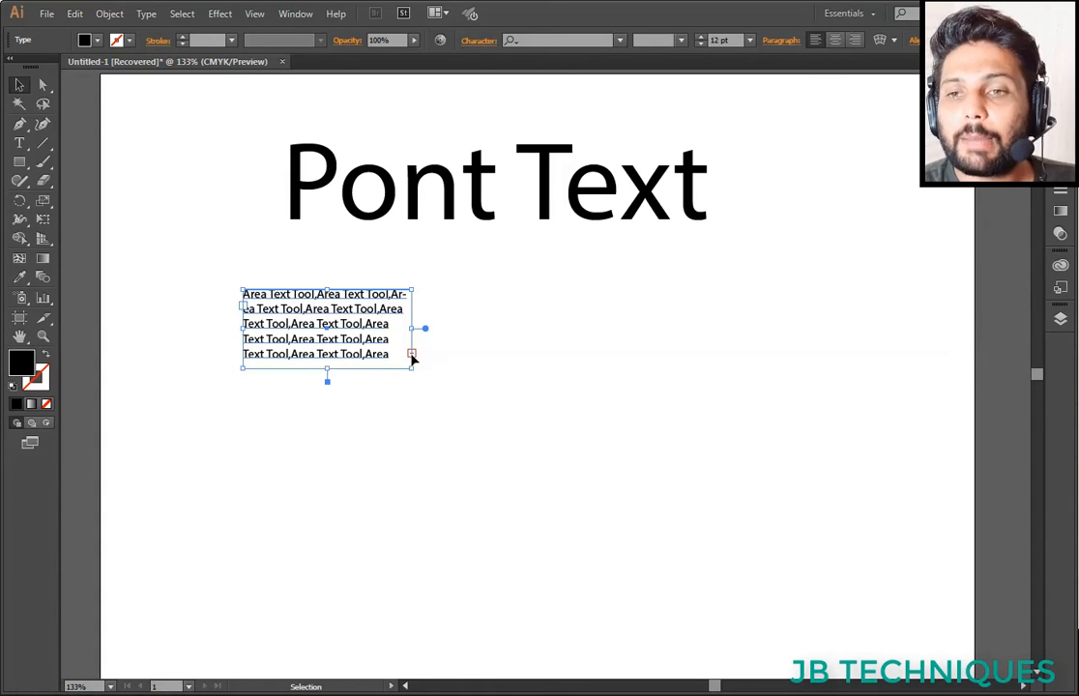
- Thread the overflowing area text into a second frame of similar width, drawn to the right of the first
key("t")
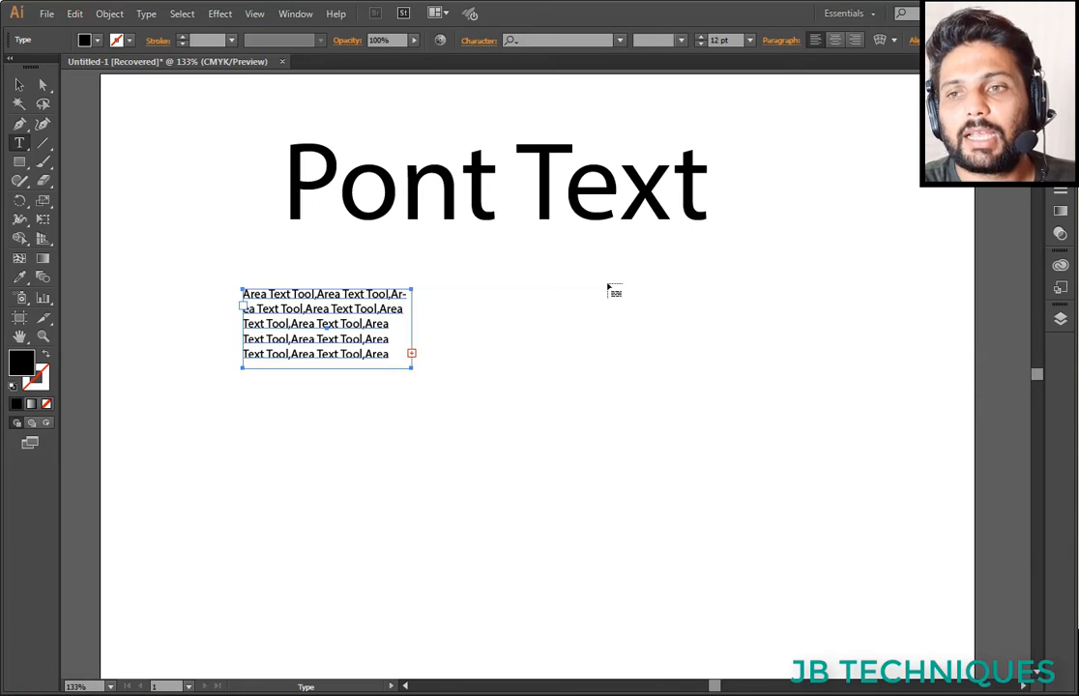
left_click_drag(598, 276, 770, 383)
key("Escape")
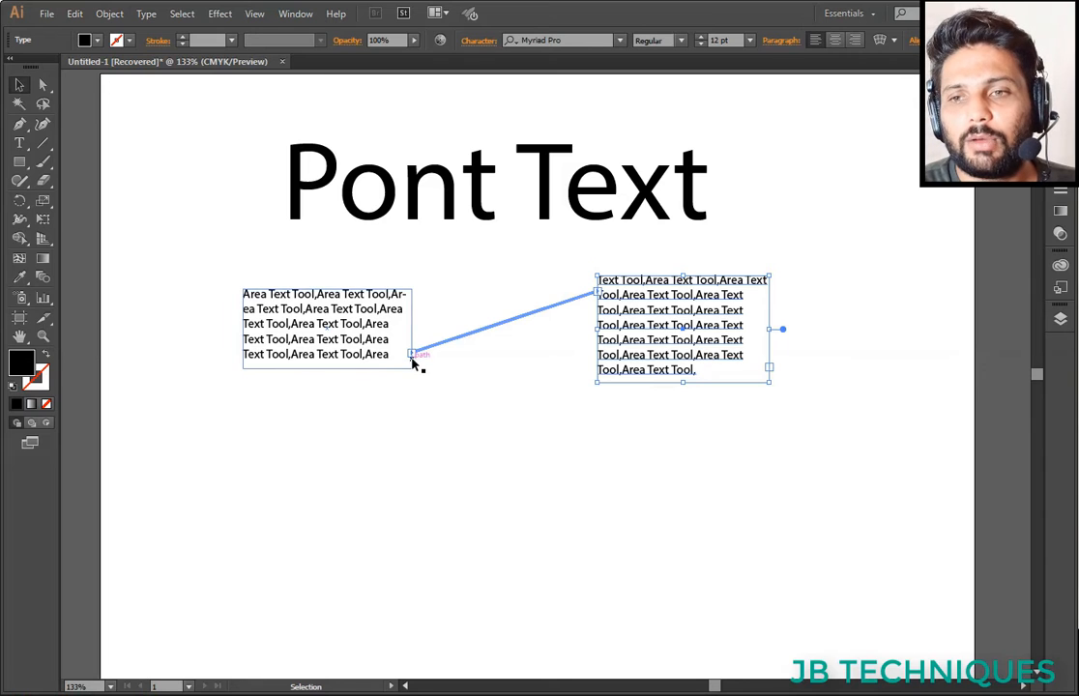
left_click(399, 406)
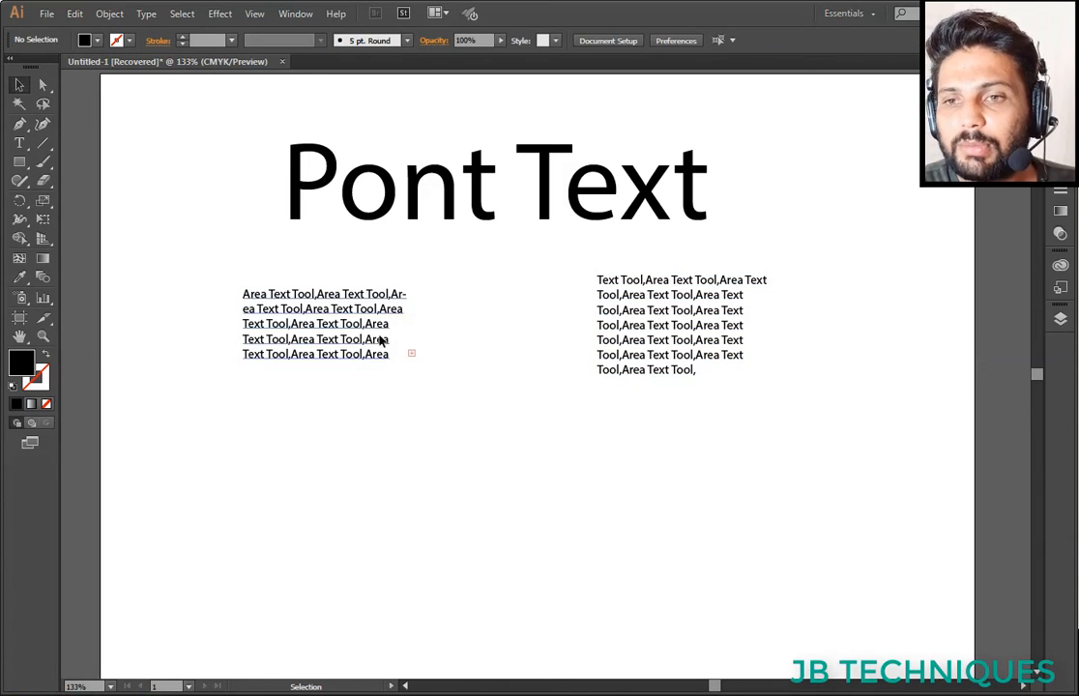
- Move the first threaded text frame to the artboard's upper-left corner, keeping its link to the second frame
left_click_drag(381, 340, 249, 133)
left_click(407, 482)
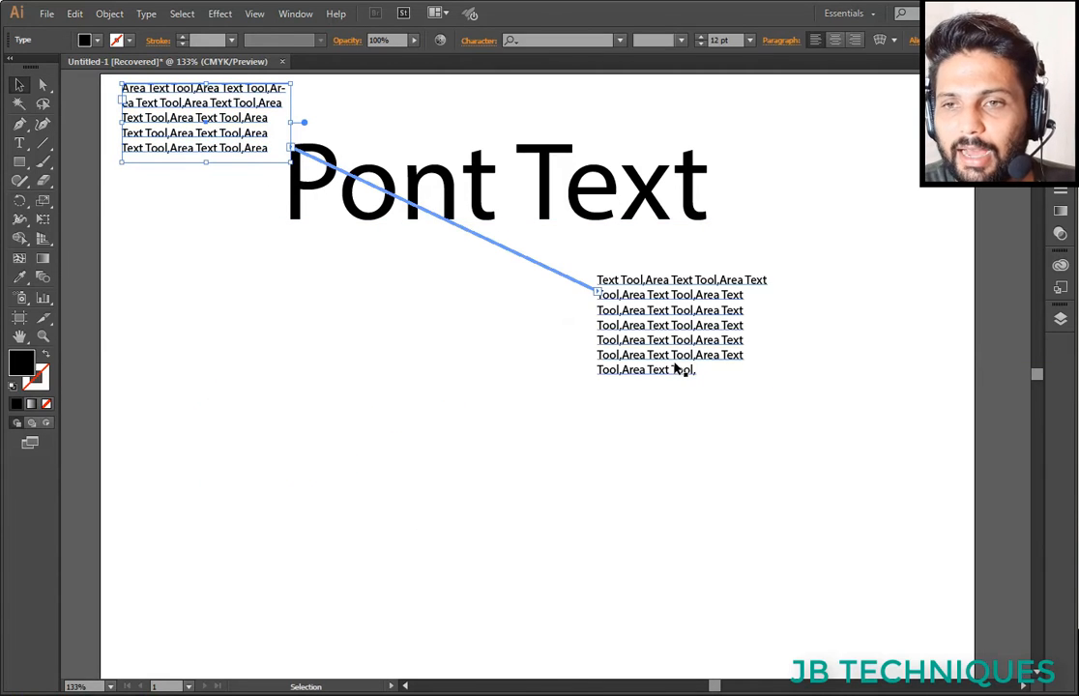
left_click(706, 375)
- Delete eight characters from the fourth line of the first threaded frame, so the line ends in "ToText"
left_click(269, 134)
left_click(265, 135)
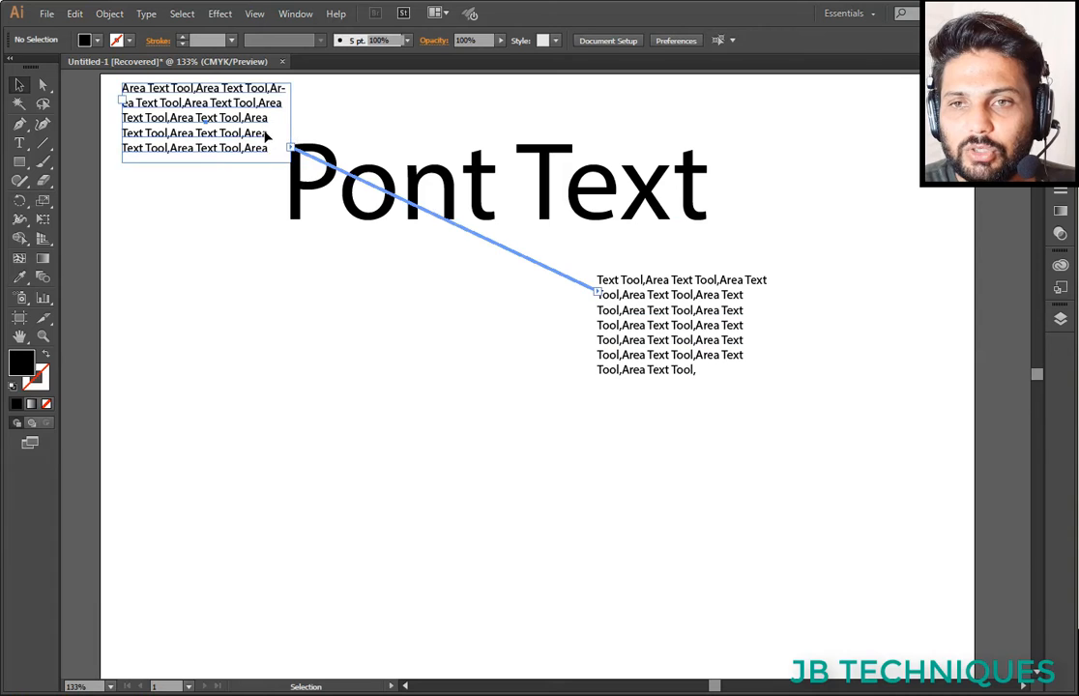
key("t")
left_click(269, 134)
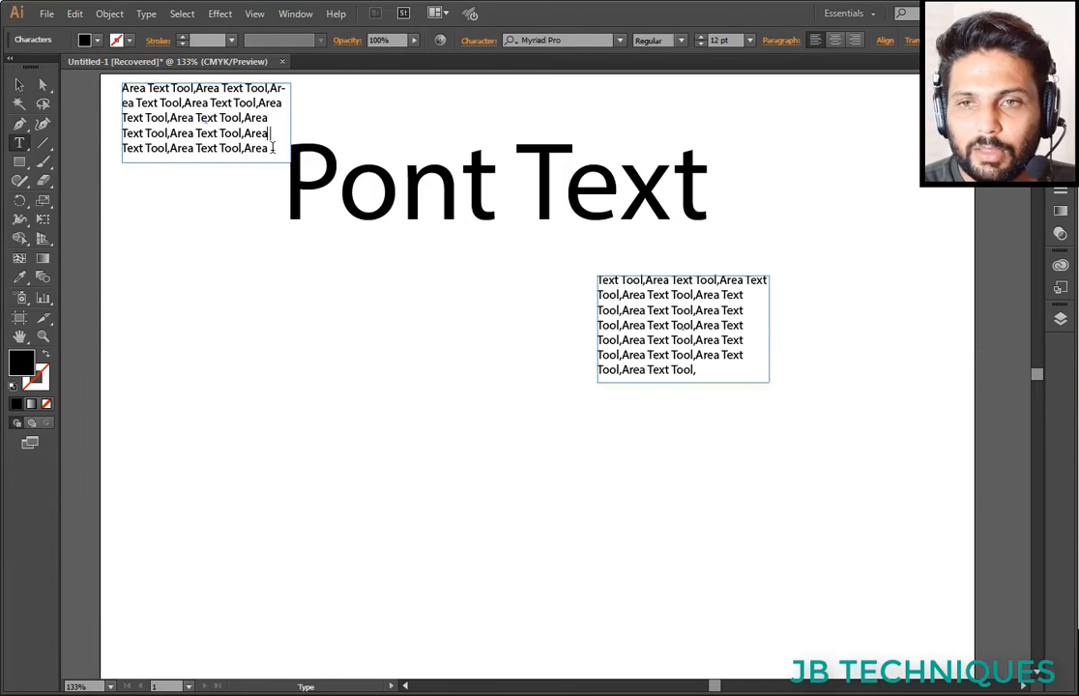
key("BackSpace")
key("BackSpace")
key("BackSpace")
key("BackSpace")
key("BackSpace")
key("BackSpace")
key("BackSpace")
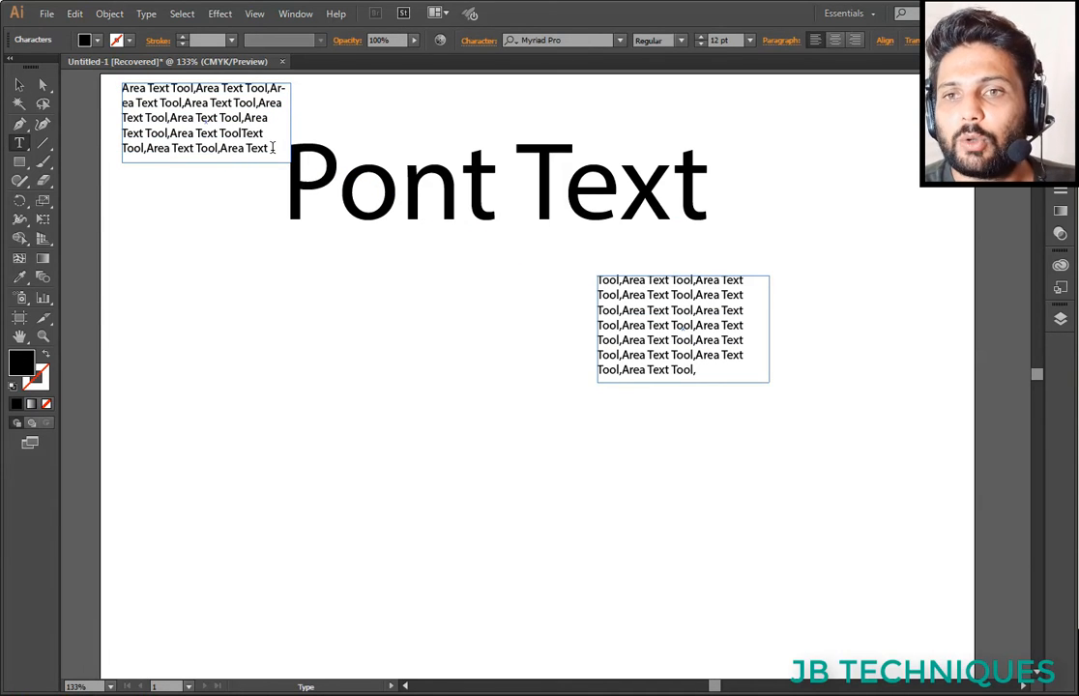
key("BackSpace")
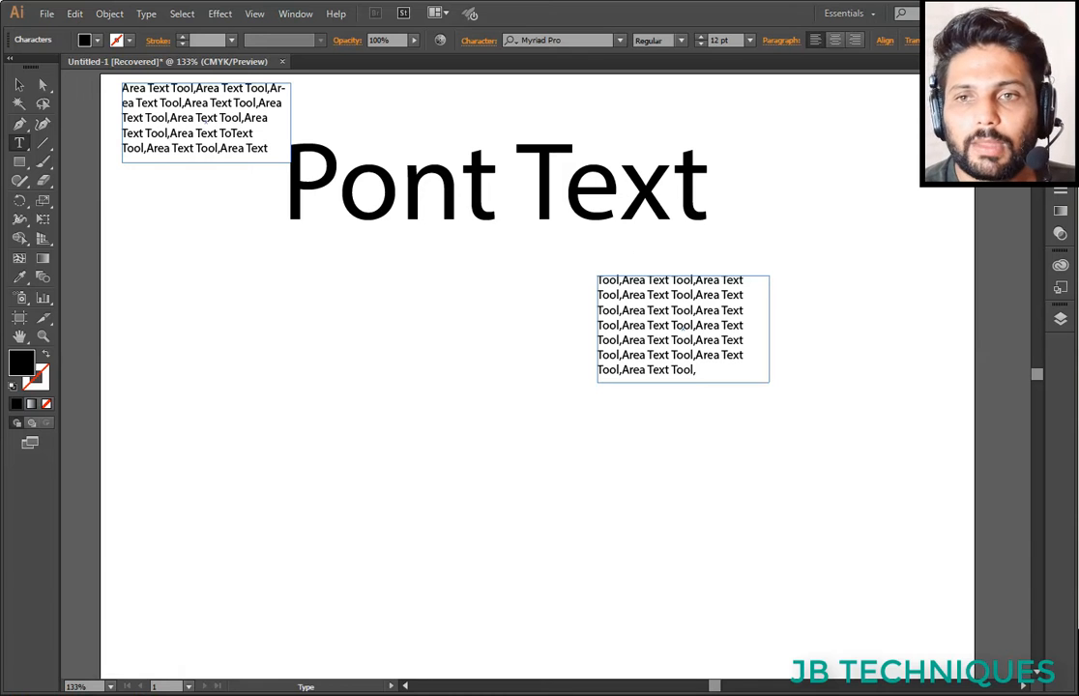
- Move both threaded text frames down the artboard and delete the second frame
left_click(19, 85)
left_click_drag(226, 123, 286, 355)
left_click(501, 560)
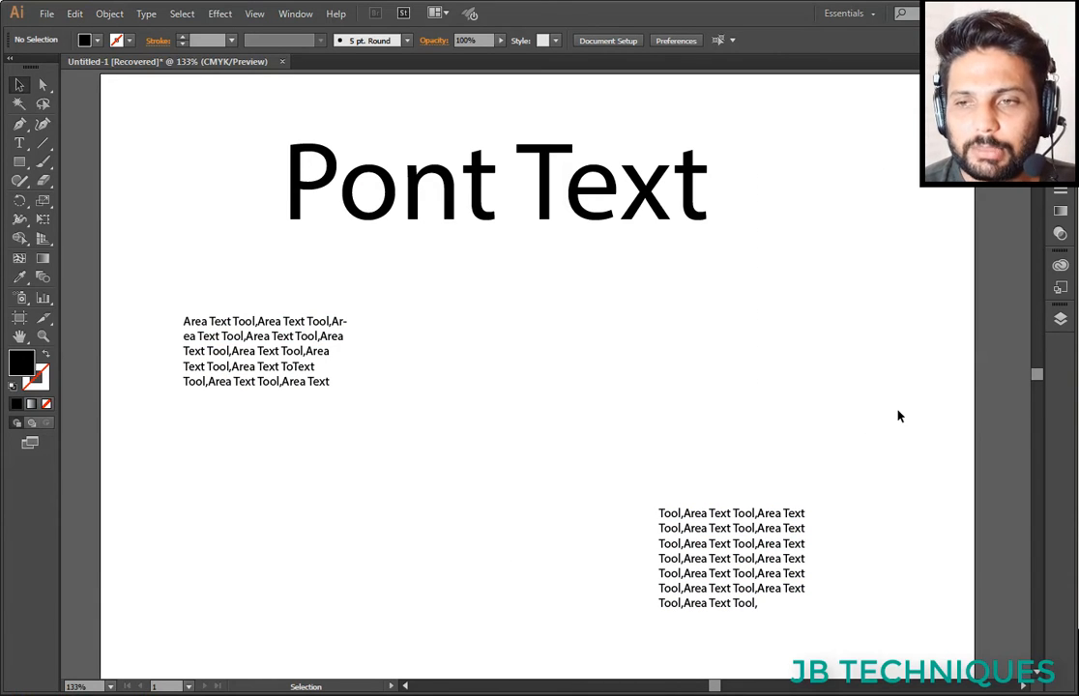
mouse_move(896, 421)
left_mouse_down()
mouse_move(297, 470)
mouse_move(269, 515)
left_mouse_up()
key("Delete")
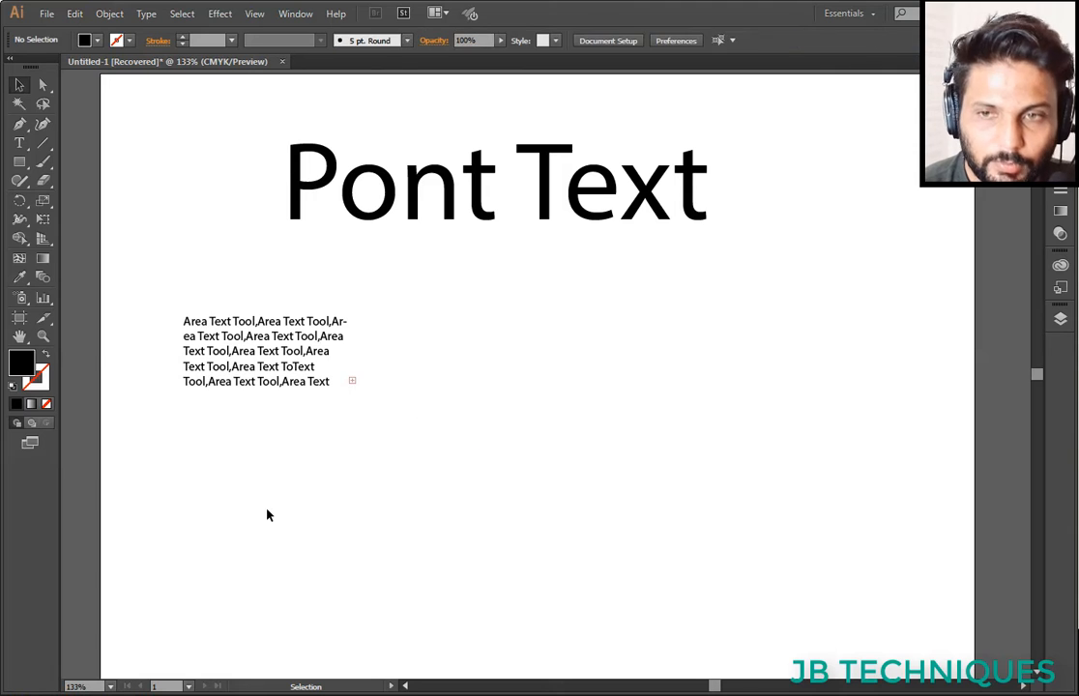
- Widen the remaining area text frame to over twice its width and move it right, under the "Pont Text" heading
left_click(284, 369)
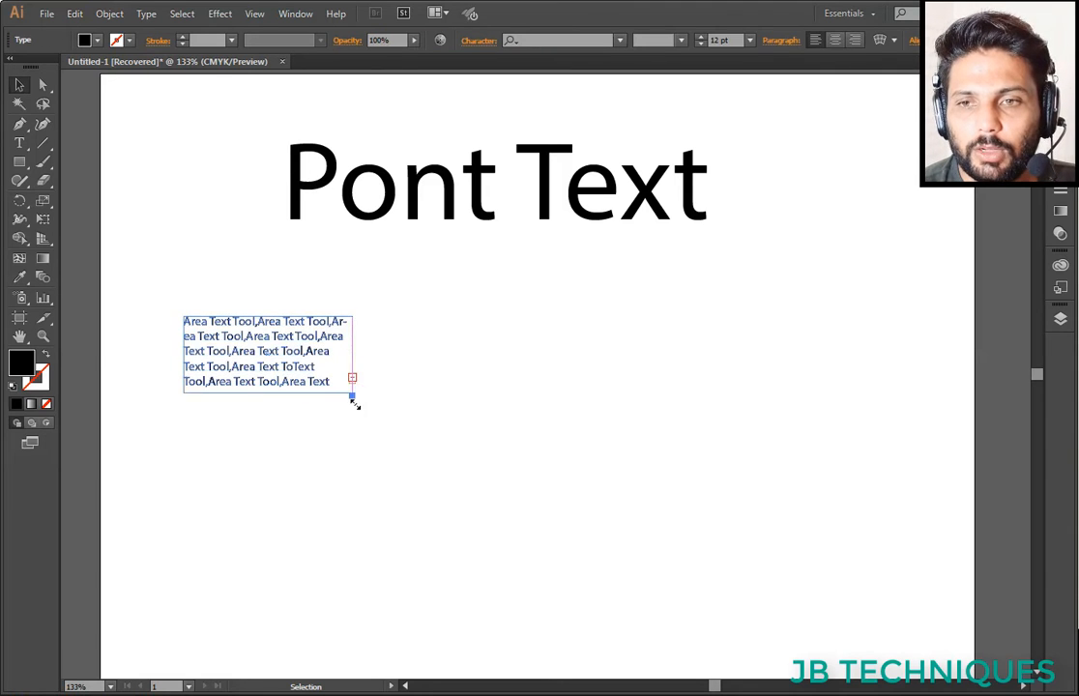
left_click_drag(354, 397, 562, 412)
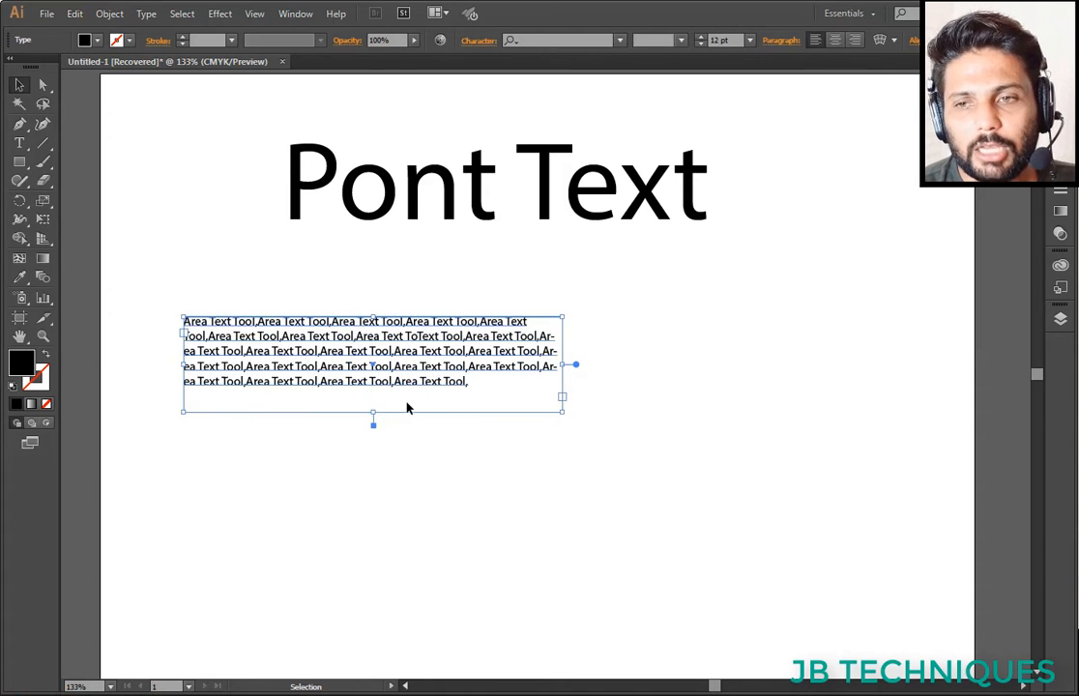
left_click_drag(486, 381, 574, 392)
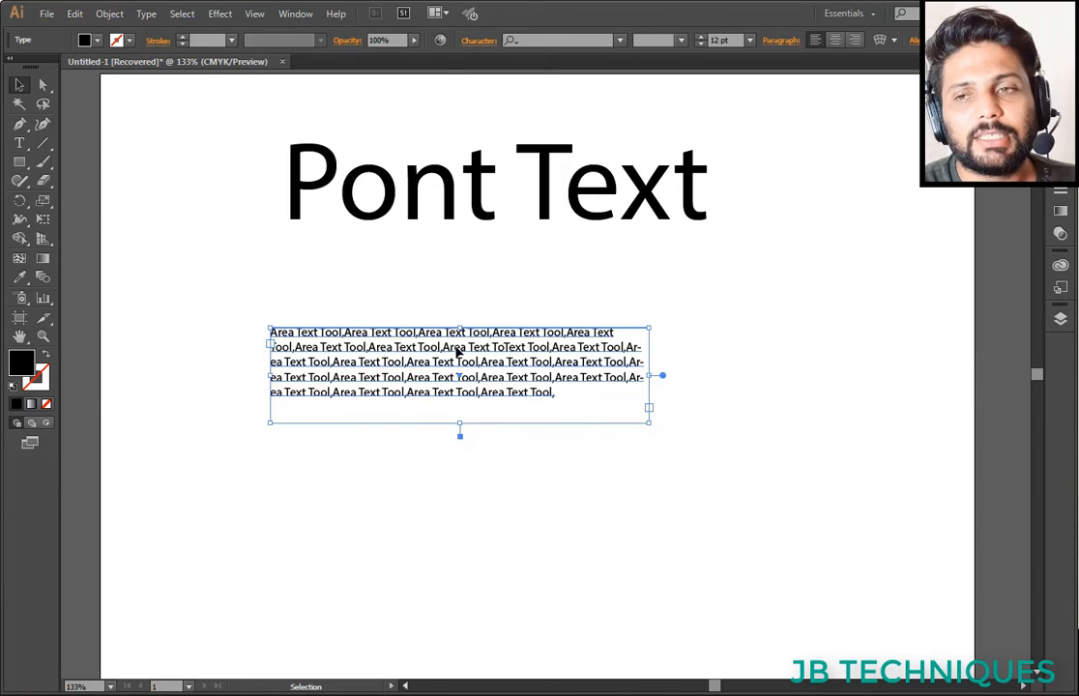
- Convert the area text block to point type and scale it up to about 22 pt, spanning most of the artboard
left_click(147, 17)
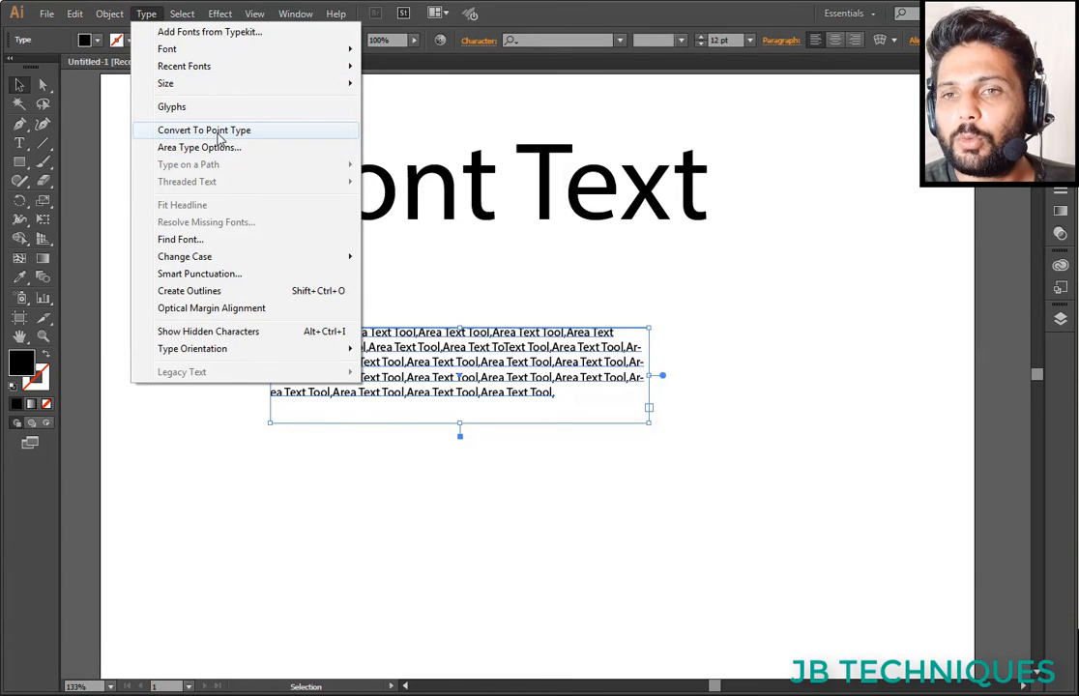
left_click(220, 135)
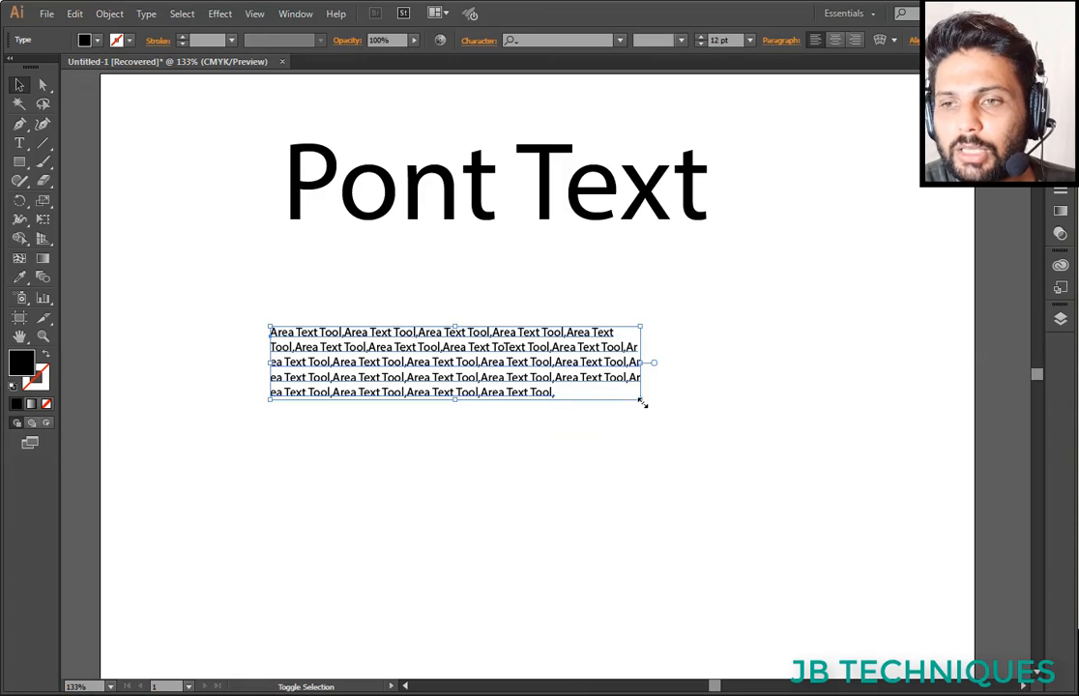
left_click_drag(645, 407, 896, 553)
left_click_drag(714, 425, 639, 479)
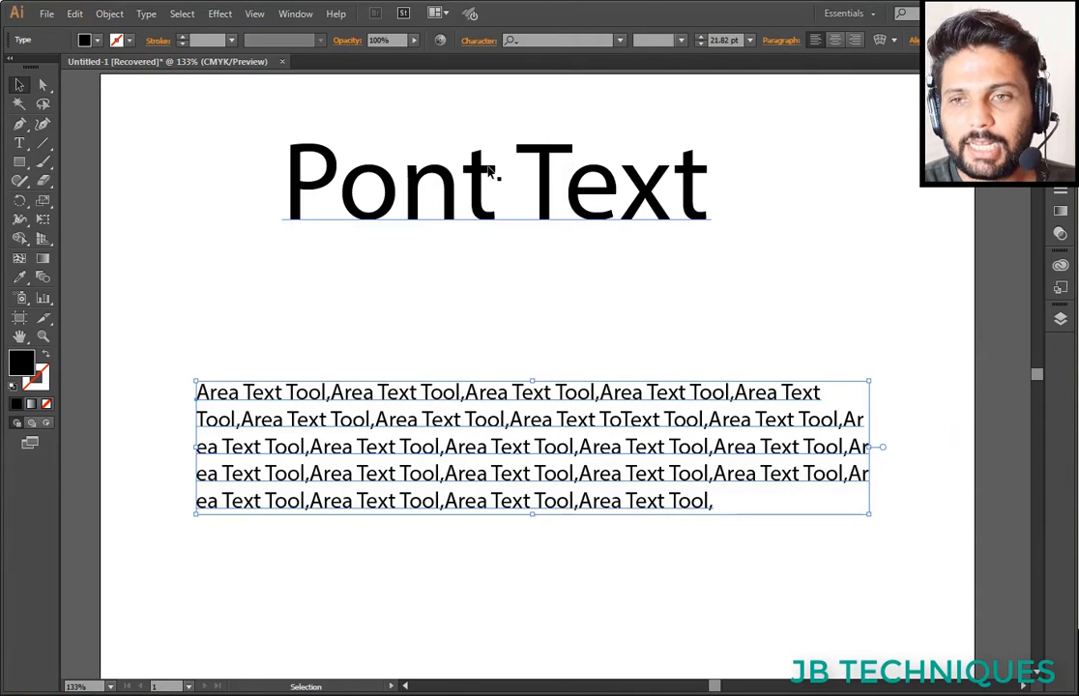
- Move the "Pont Text" heading slightly down and convert it to area type
left_click_drag(494, 205, 512, 239)
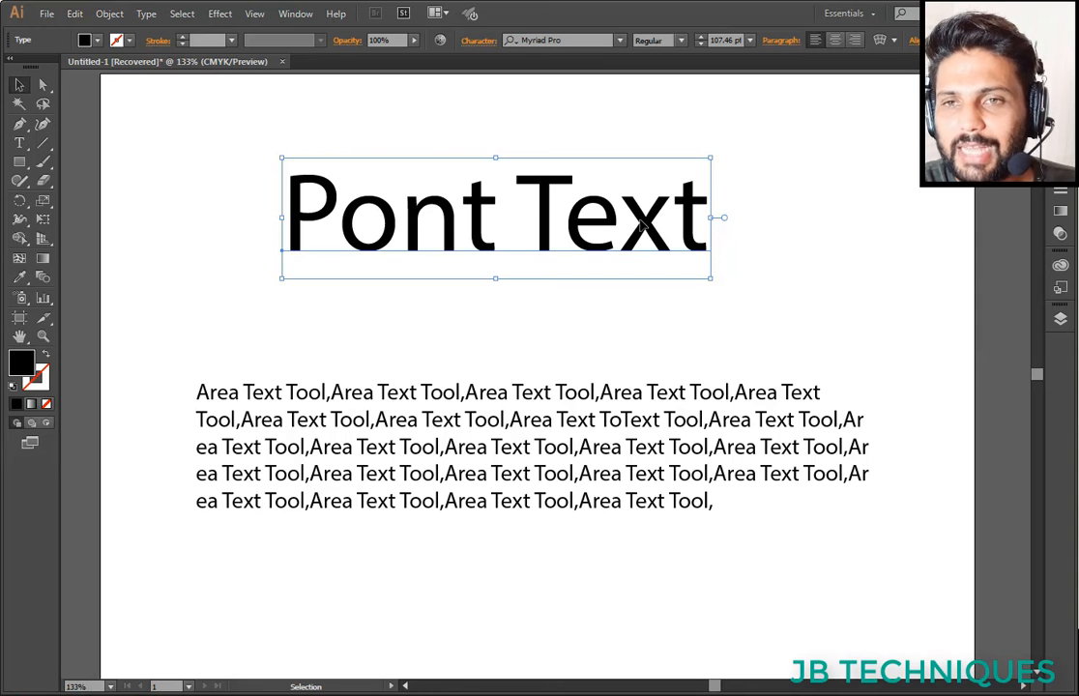
left_click(146, 15)
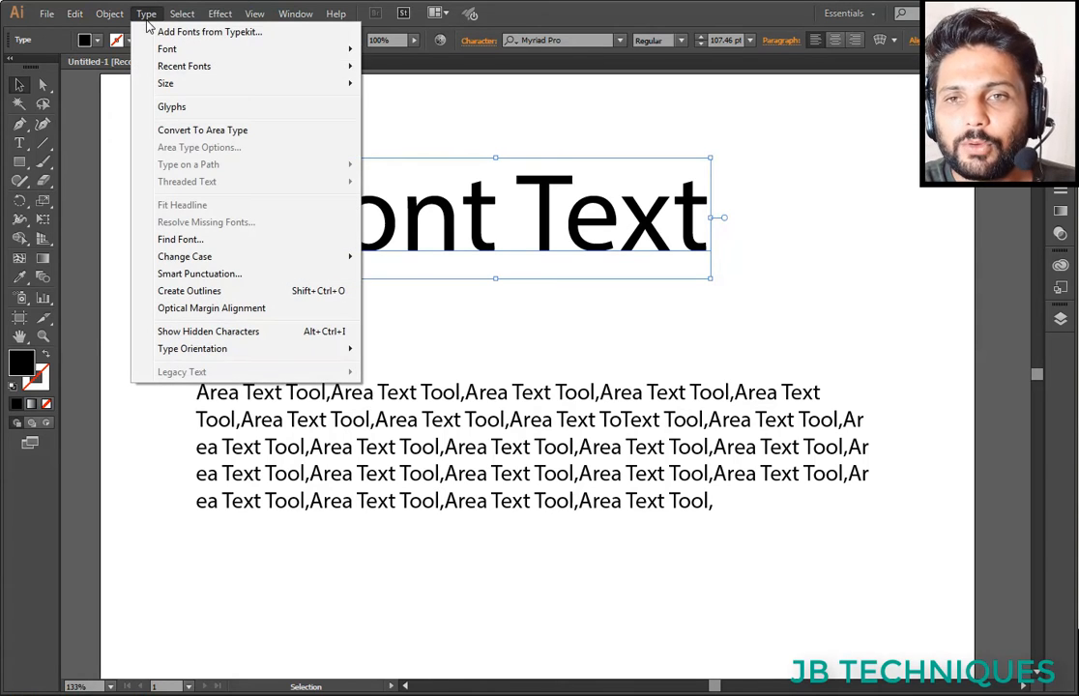
left_click(190, 136)
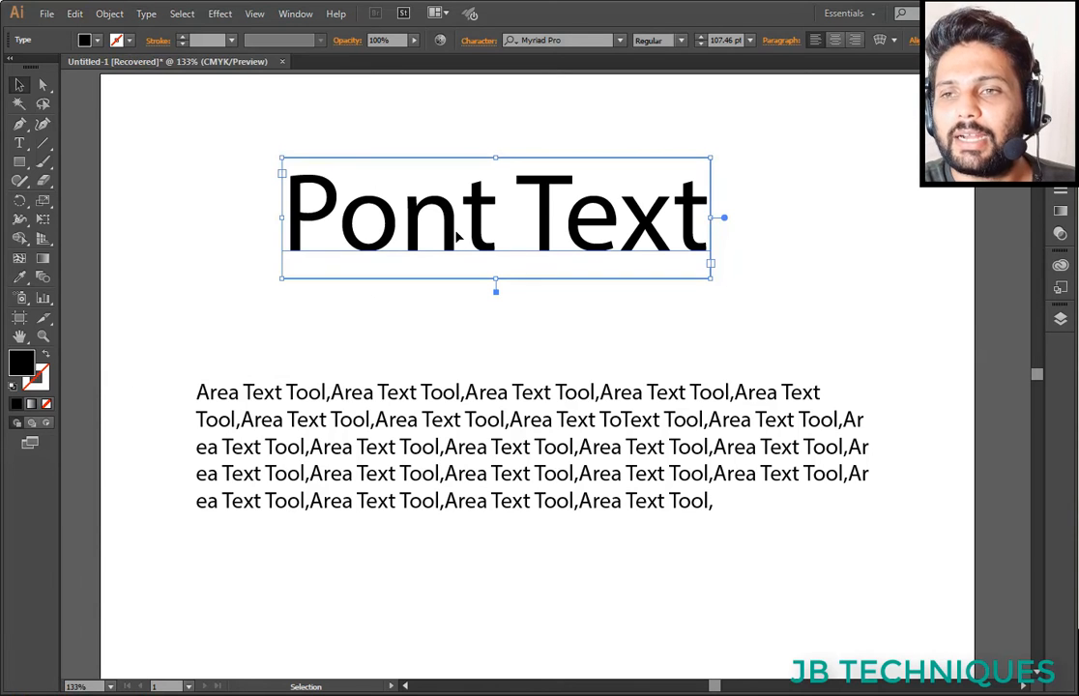
- Enlarge the "Pont Text" frame to about one and a half times its width and height, and move it up and left
left_click_drag(711, 278, 933, 353)
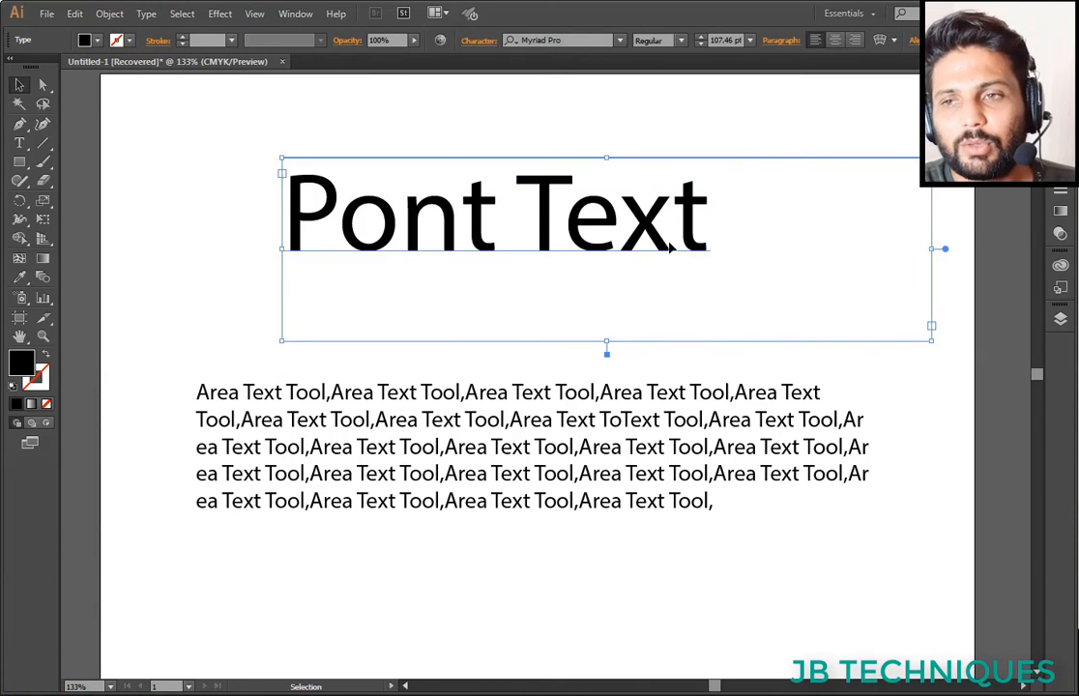
left_click_drag(706, 228, 601, 208)
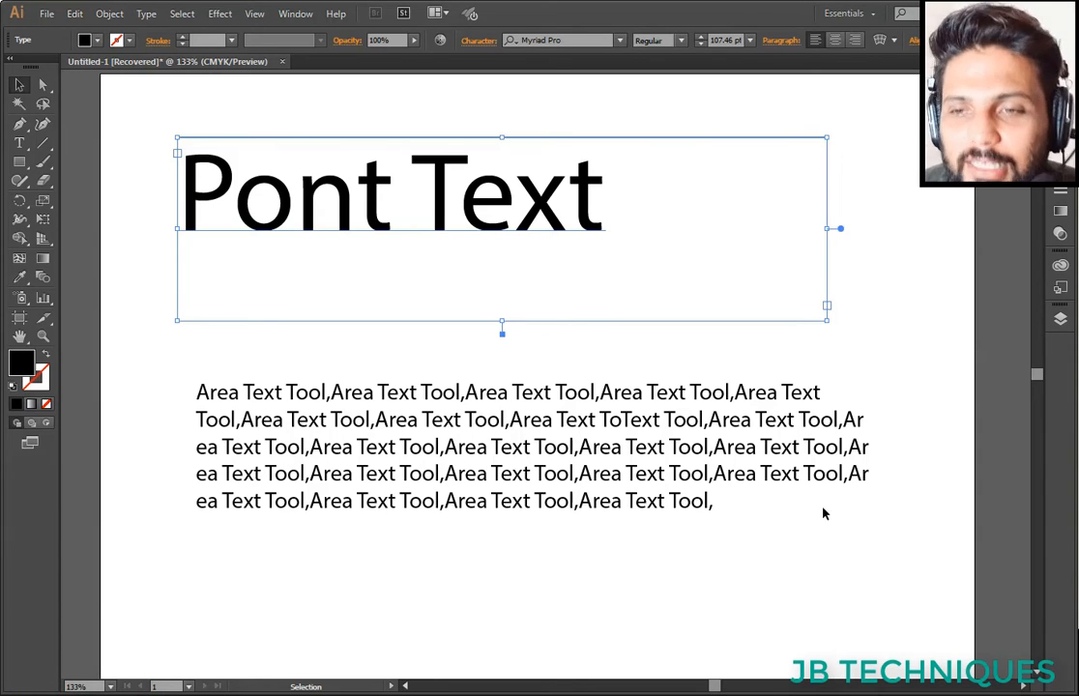
- Delete both text objects, leaving the artboard empty
left_click(830, 410)
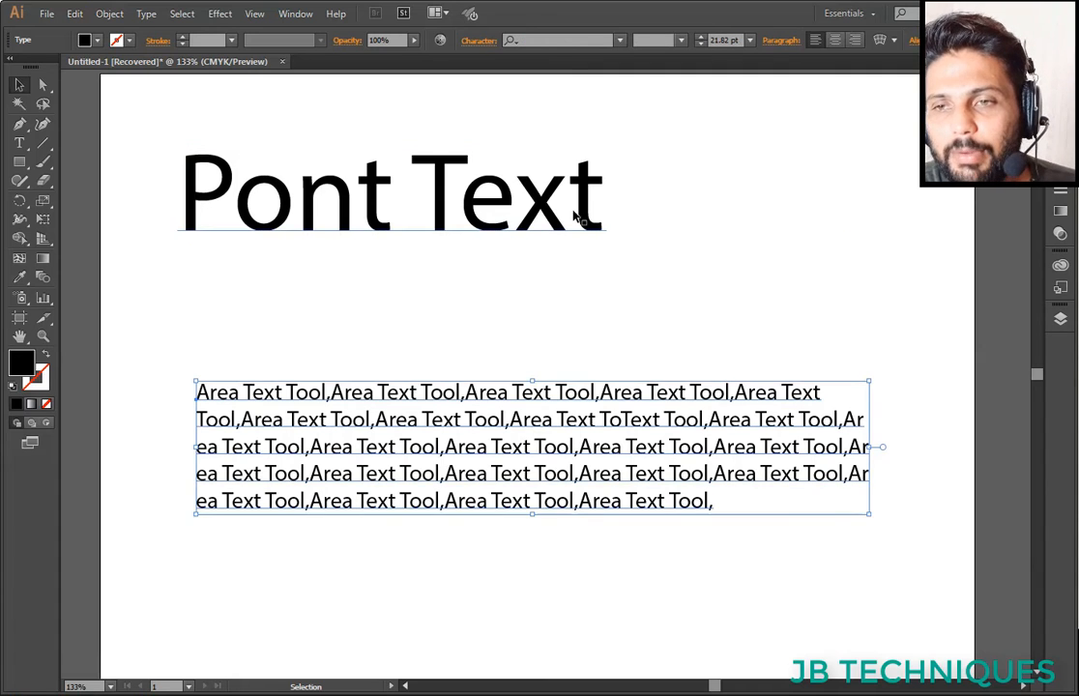
left_click(578, 217)
left_click(625, 499, "shift")
key("Delete")
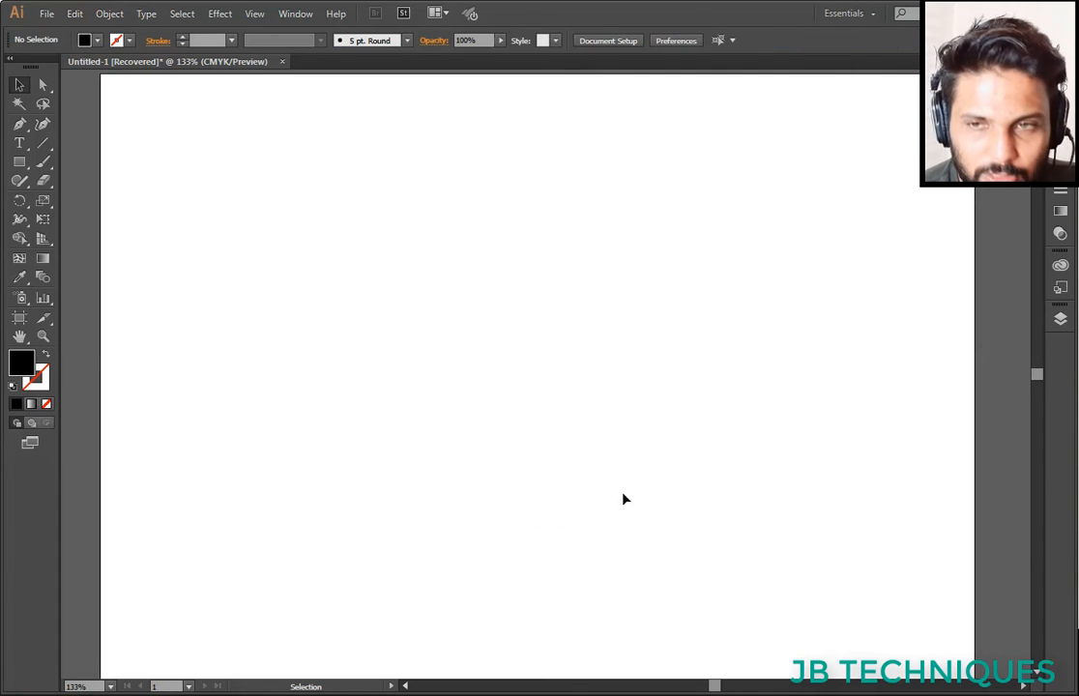
- Create the 12 pt point text "JB TECHNIQUES" in the upper part of the artboard
left_click(18, 142)
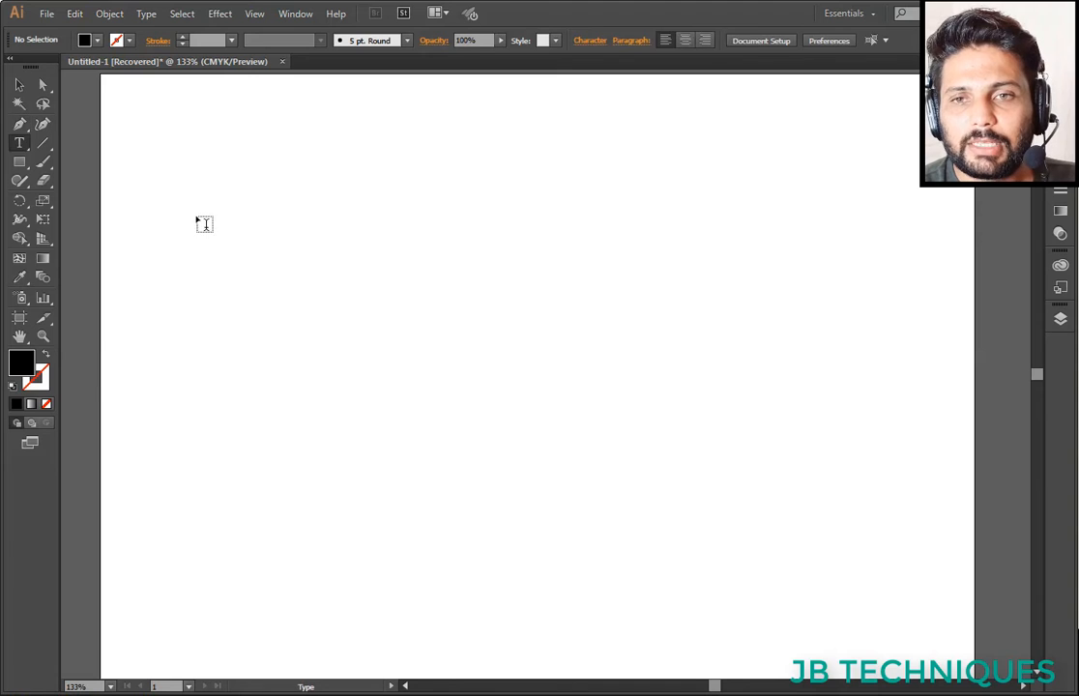
type("Jbt")
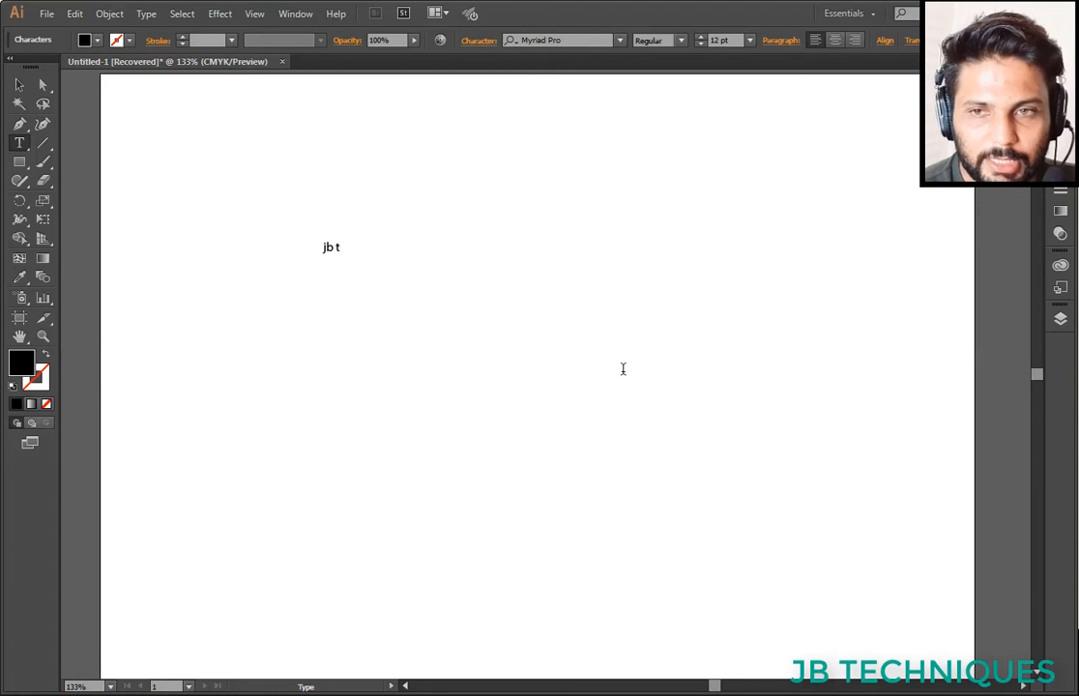
key("BackSpace")
key("BackSpace")
key("BackSpace")
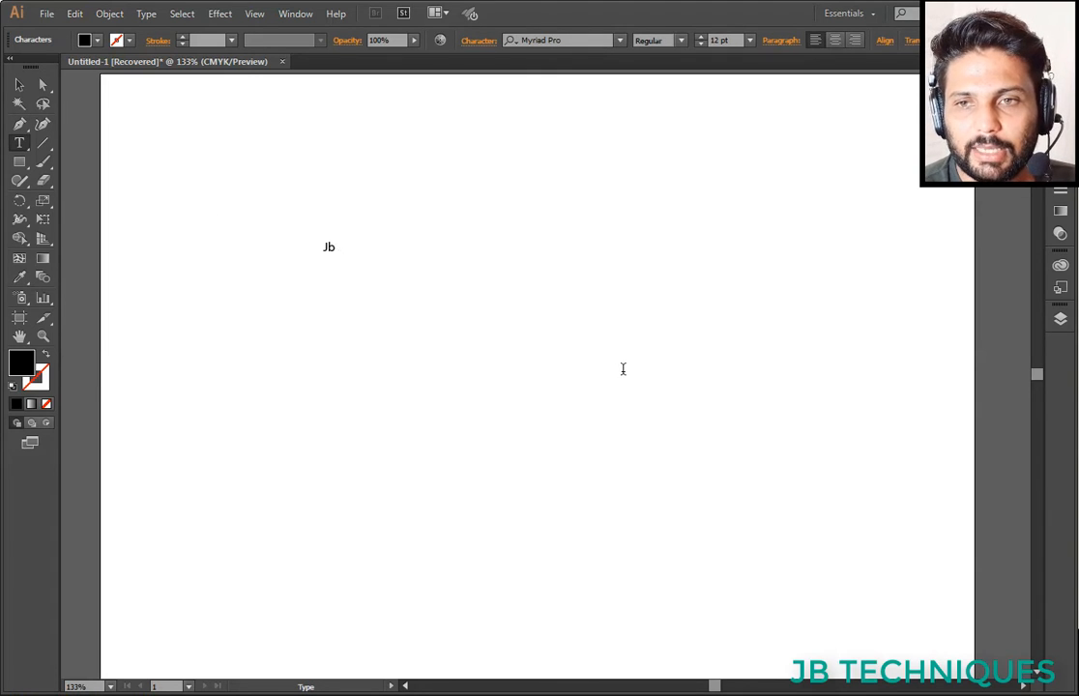
type("JB TECHNIQUES")
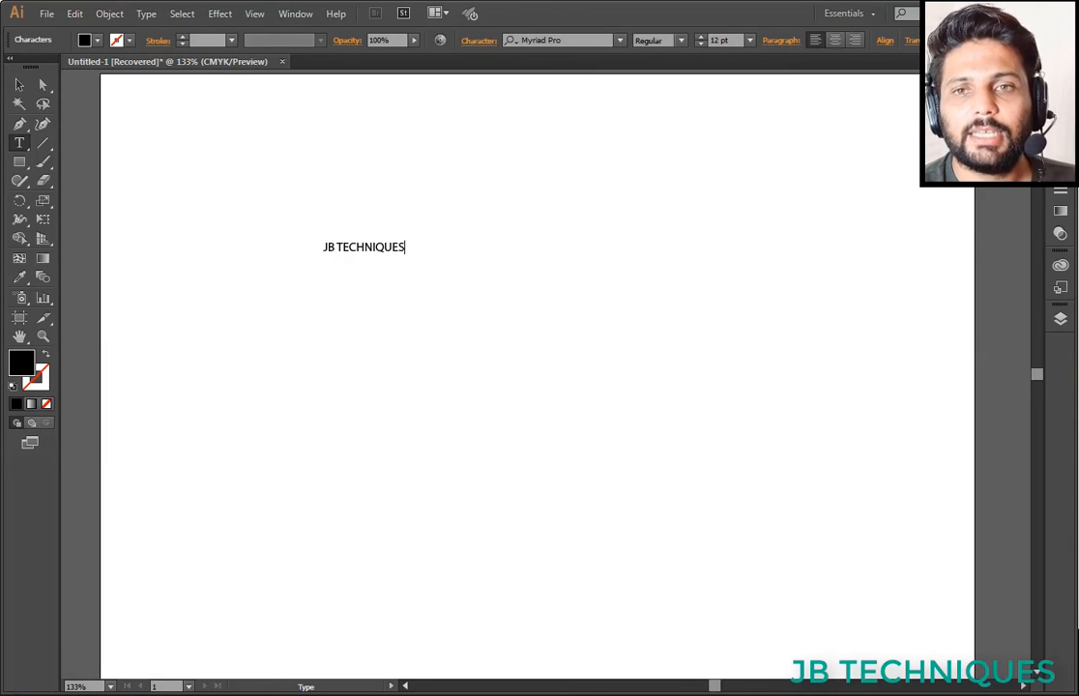
key("Escape")
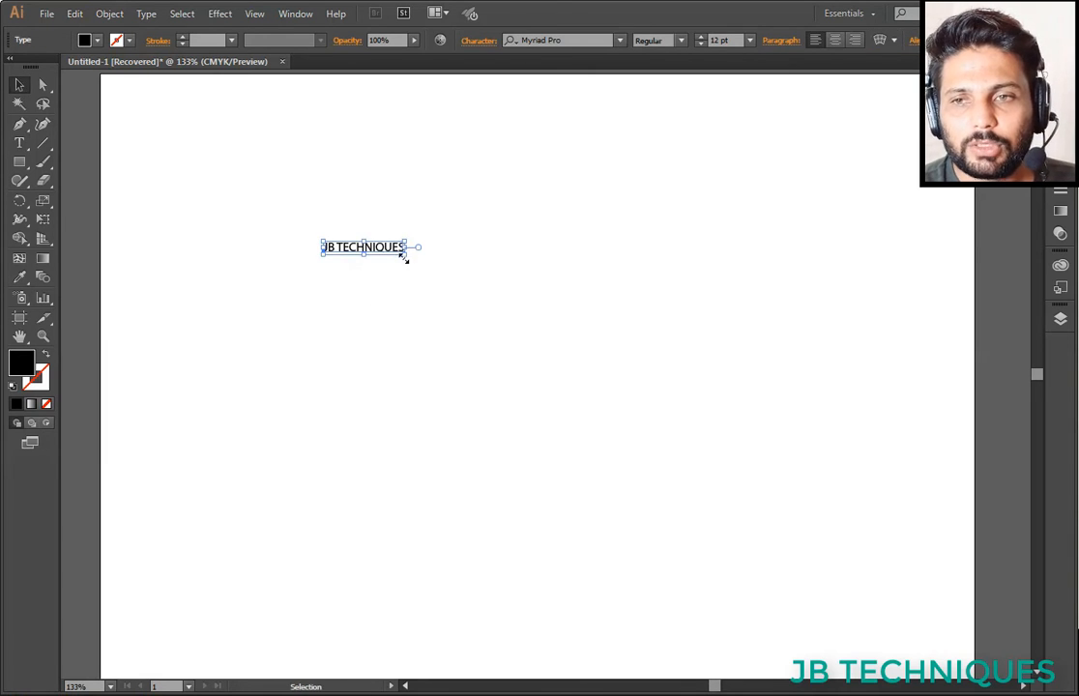
- Scale the "JB TECHNIQUES" text up proportionally to 81.4 pt and place it centred near the artboard's upper edge
left_click_drag(411, 252, 874, 428)
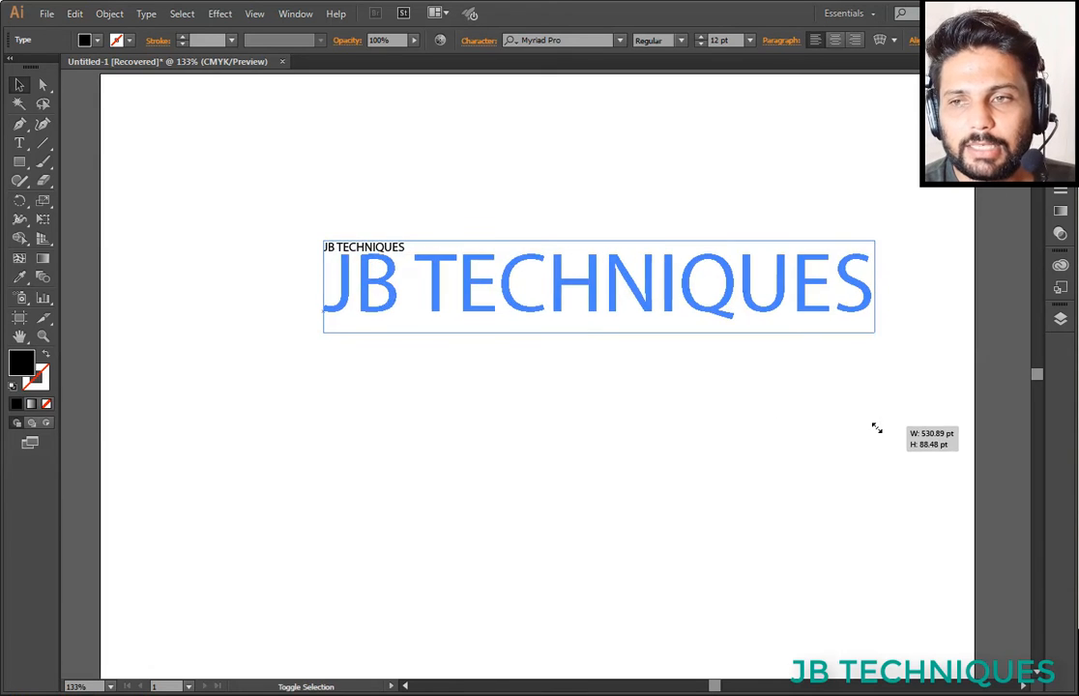
left_click_drag(789, 295, 744, 319)
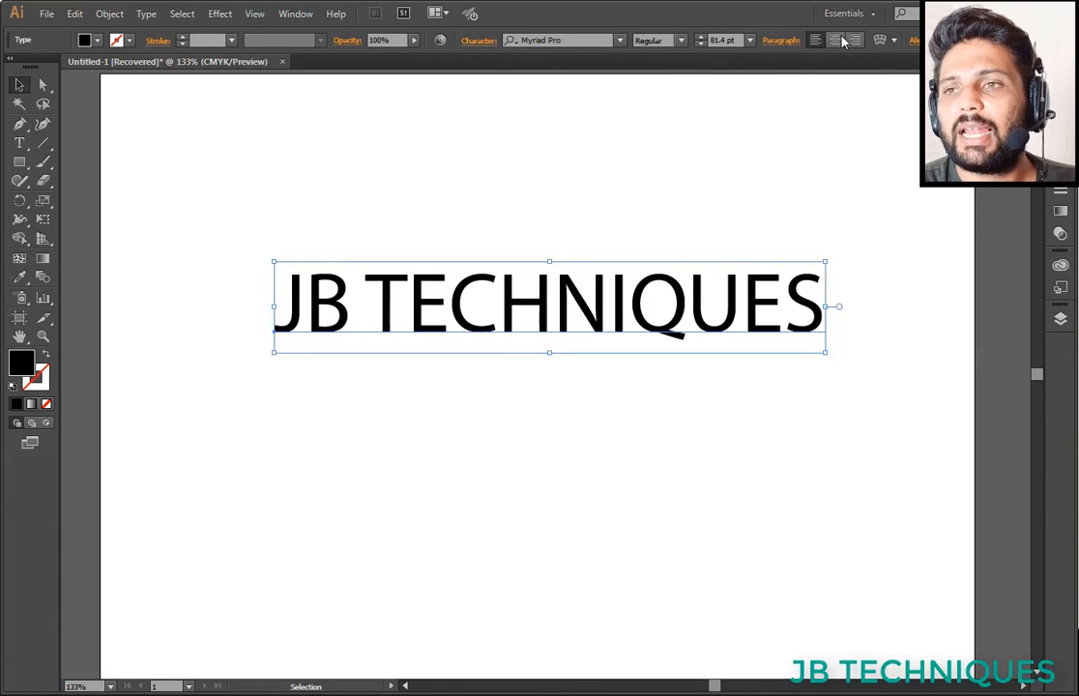
left_click_drag(667, 307, 692, 100)
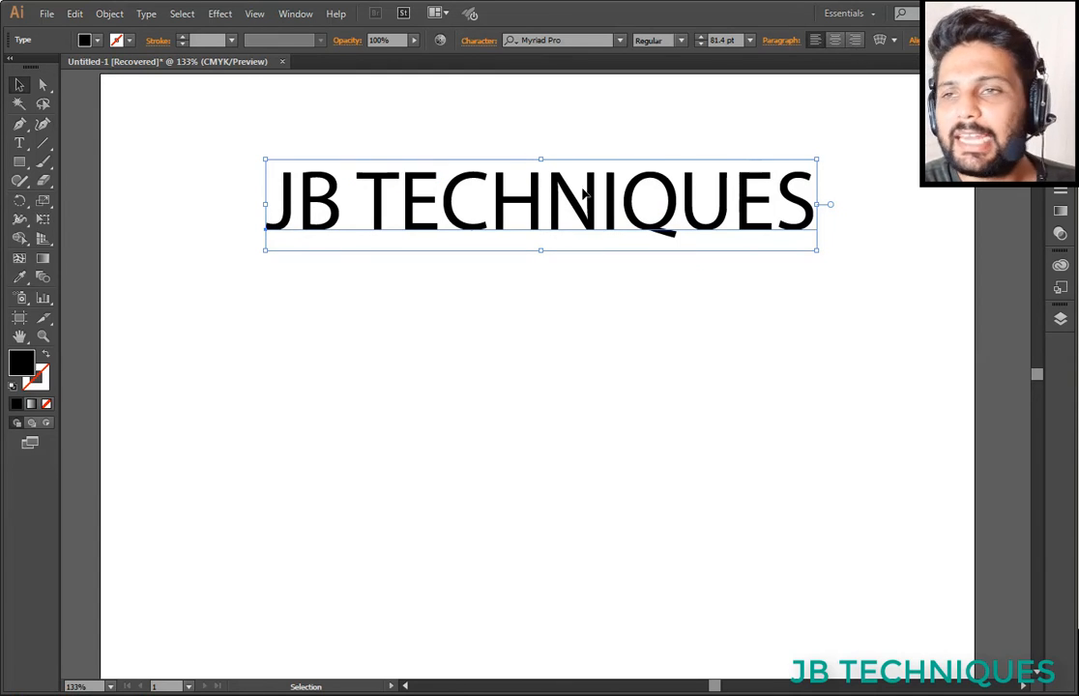
- Try right and centre paragraph alignment on the "JB TECHNIQUES" heading and return it to left alignment
left_click(780, 40)
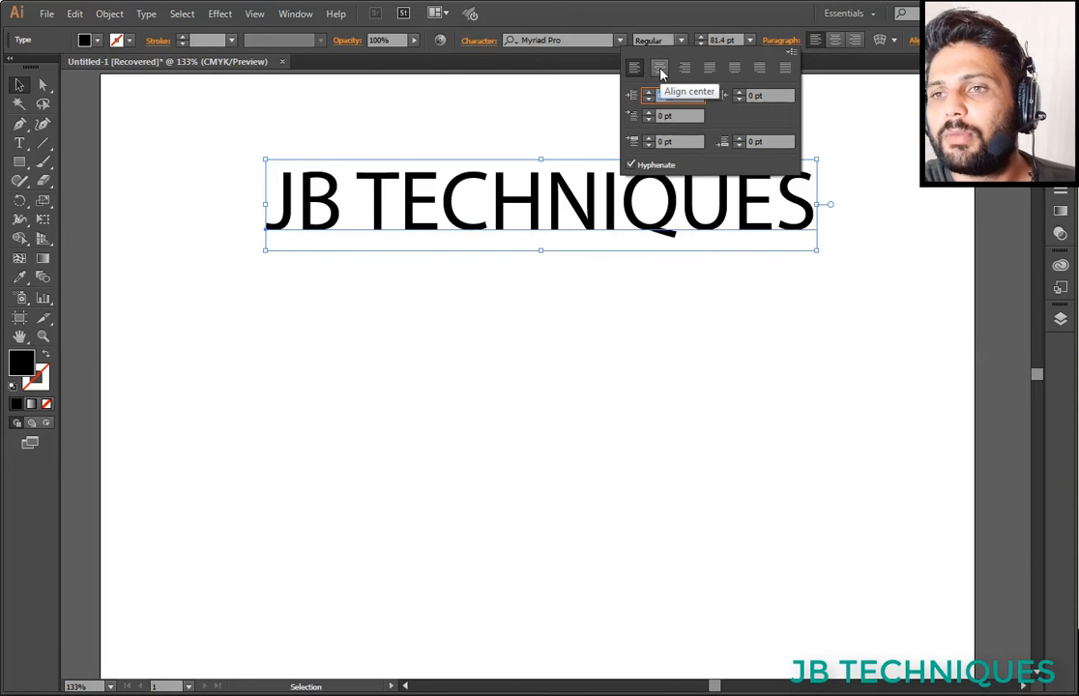
left_click(839, 62)
left_click(855, 40)
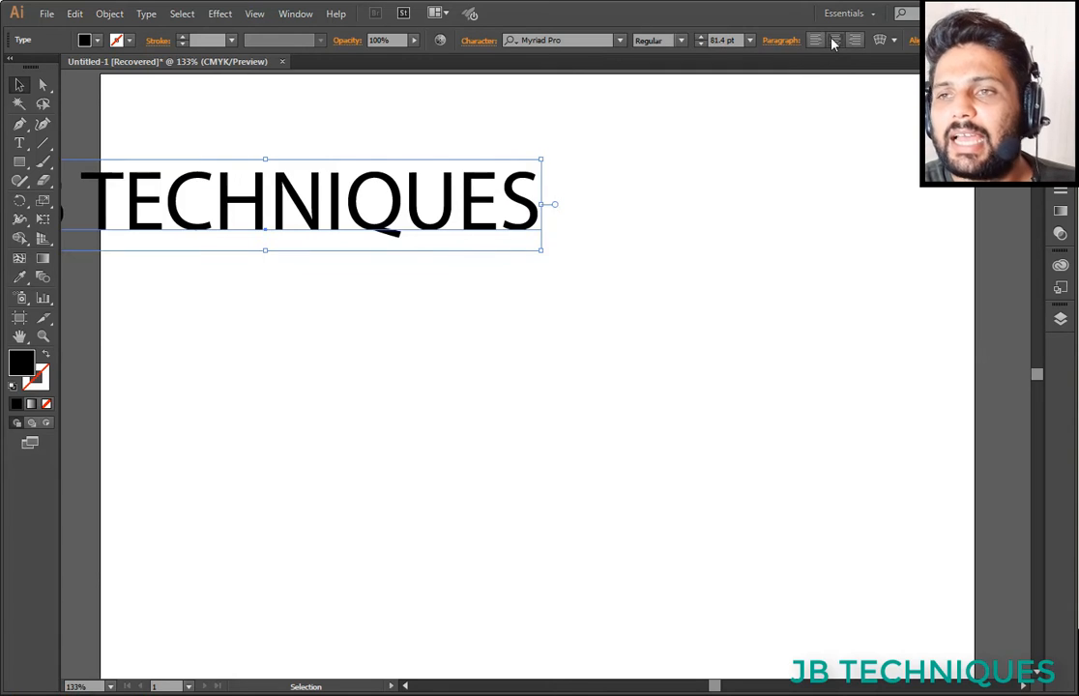
left_click(834, 39)
left_click(587, 426)
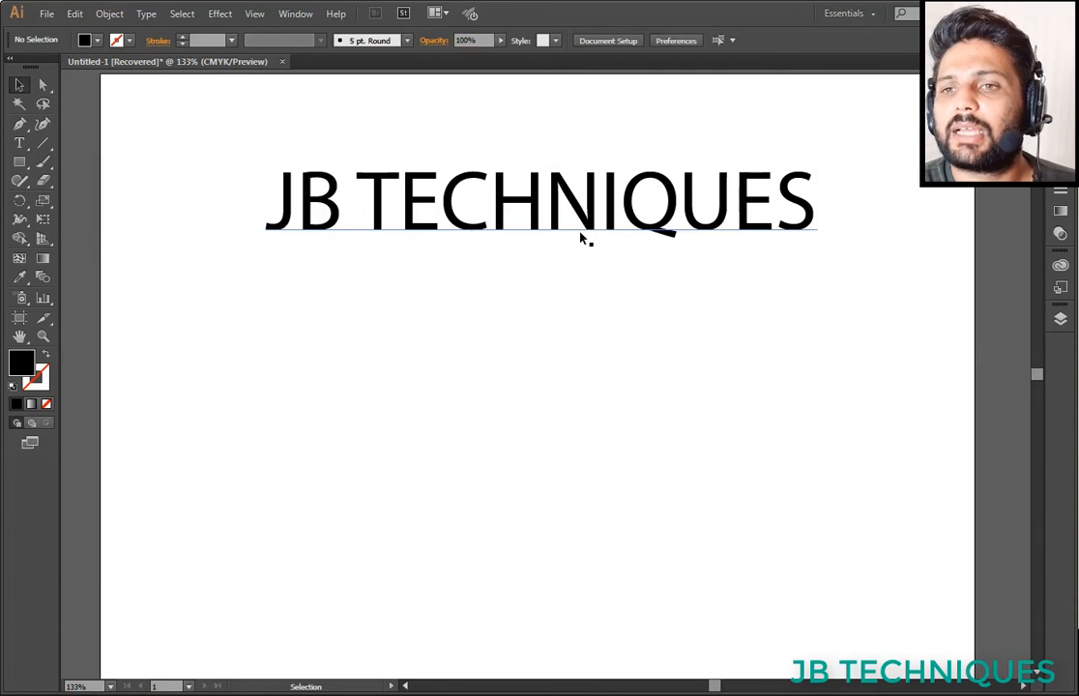
left_click(578, 234)
left_click(20, 163)
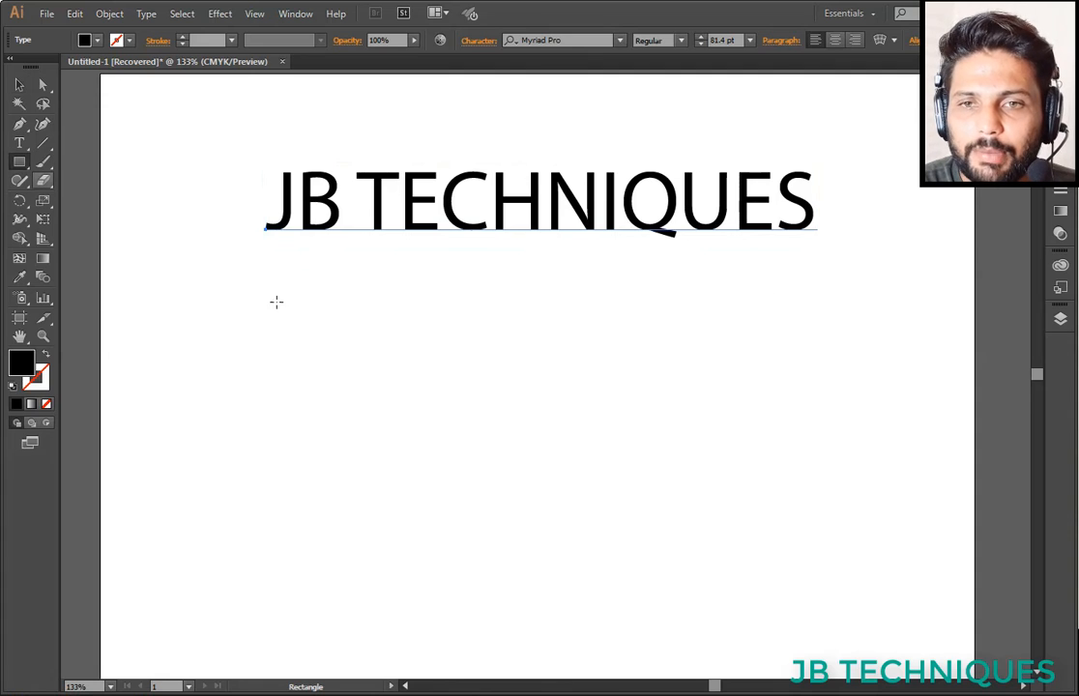
left_click_drag(299, 298, 748, 503)
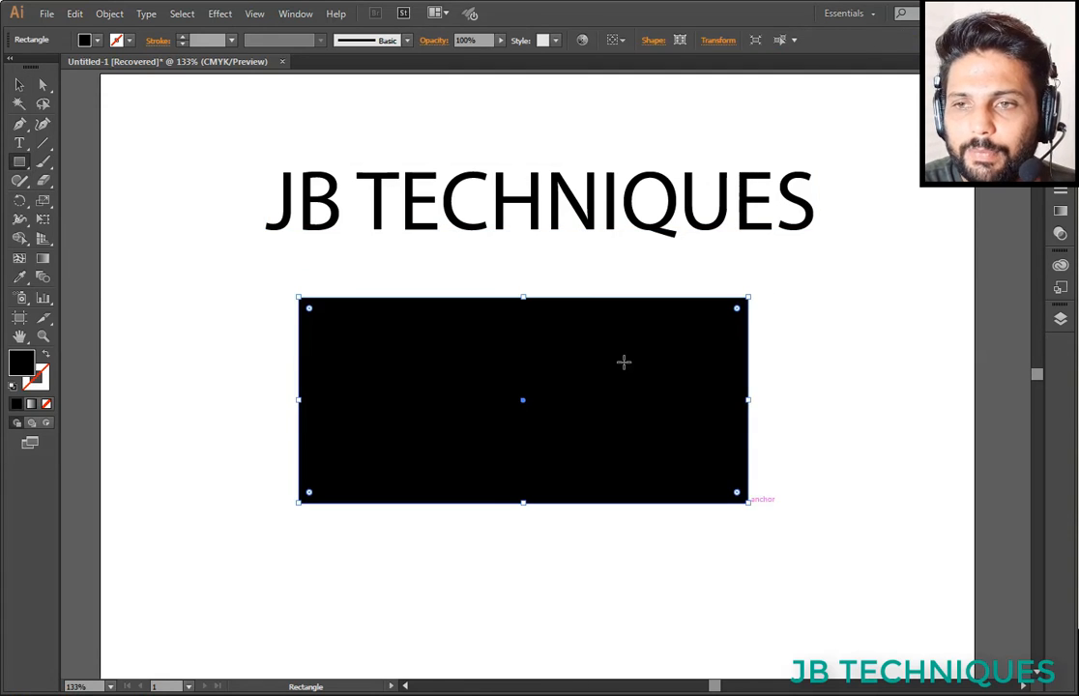
key("ctrl+z")
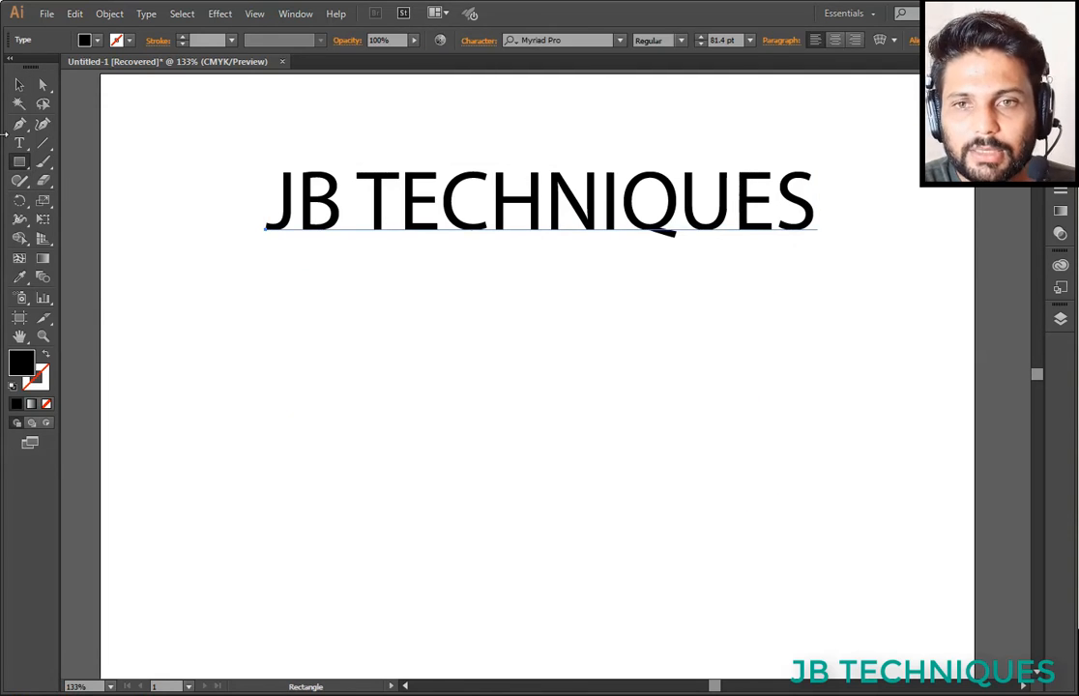
- Draw a wide area type frame below the heading and enter "JB TECHNIQYES," in it
left_click(19, 143)
left_click_drag(370, 305, 827, 519)
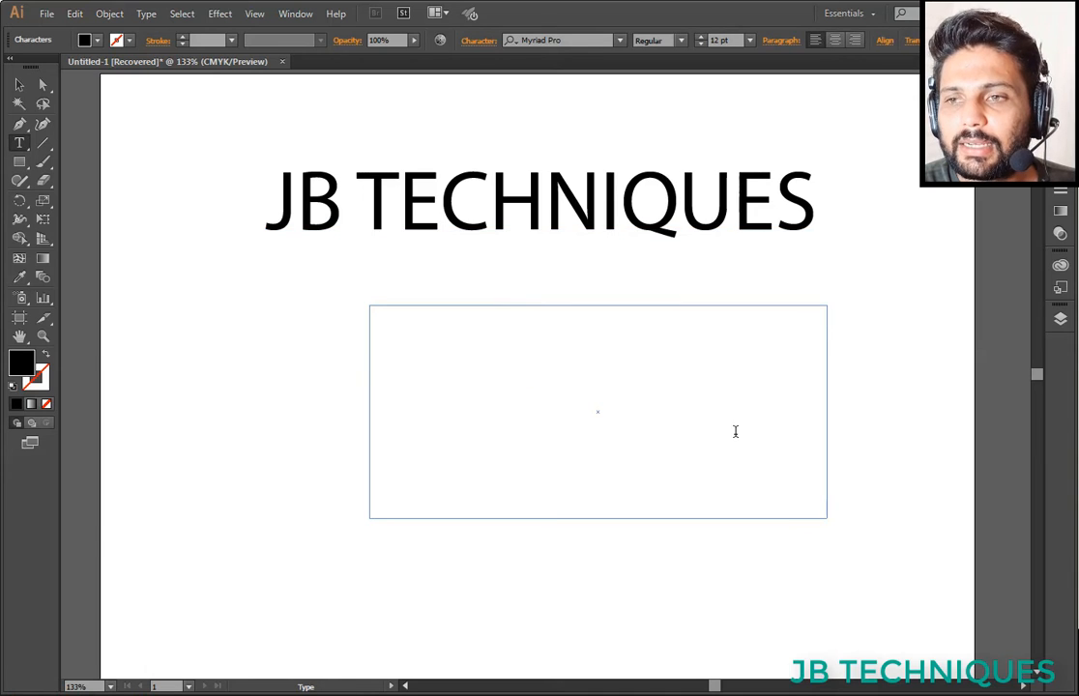
left_click(146, 13)
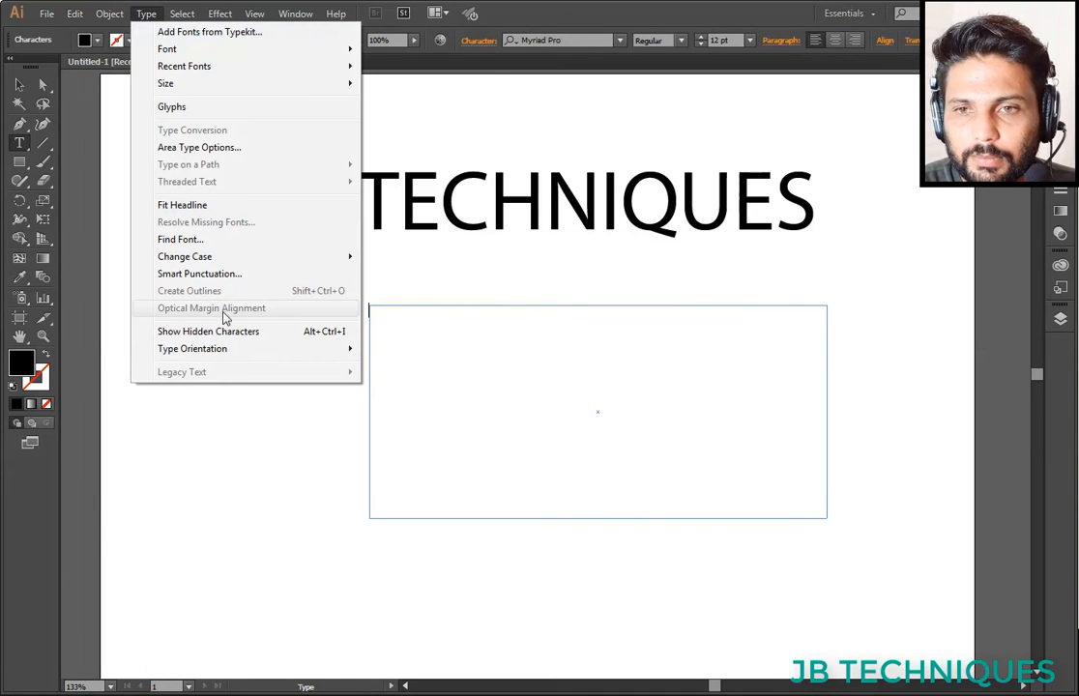
mouse_move(120, 13)
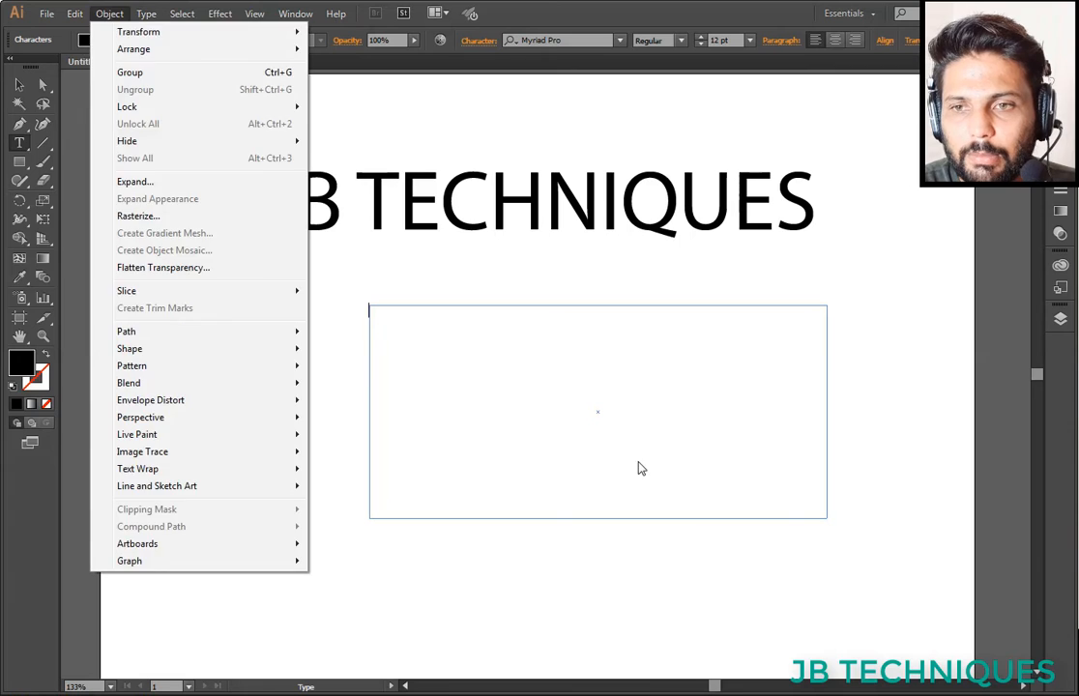
left_click(638, 469)
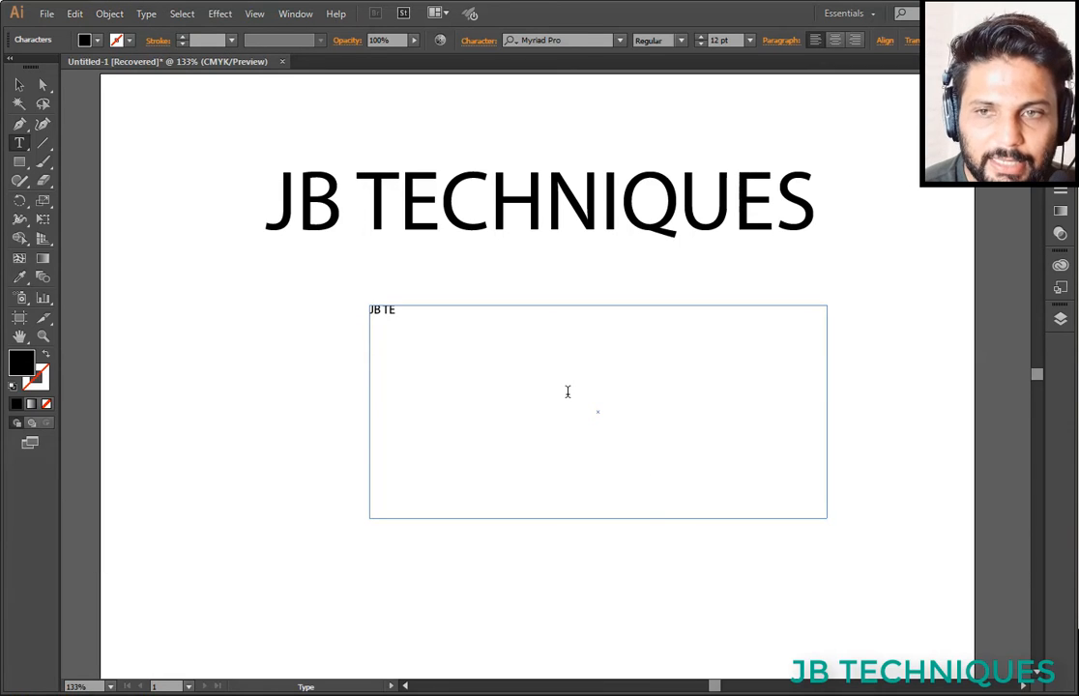
type("JB TECHNIQUES<,")
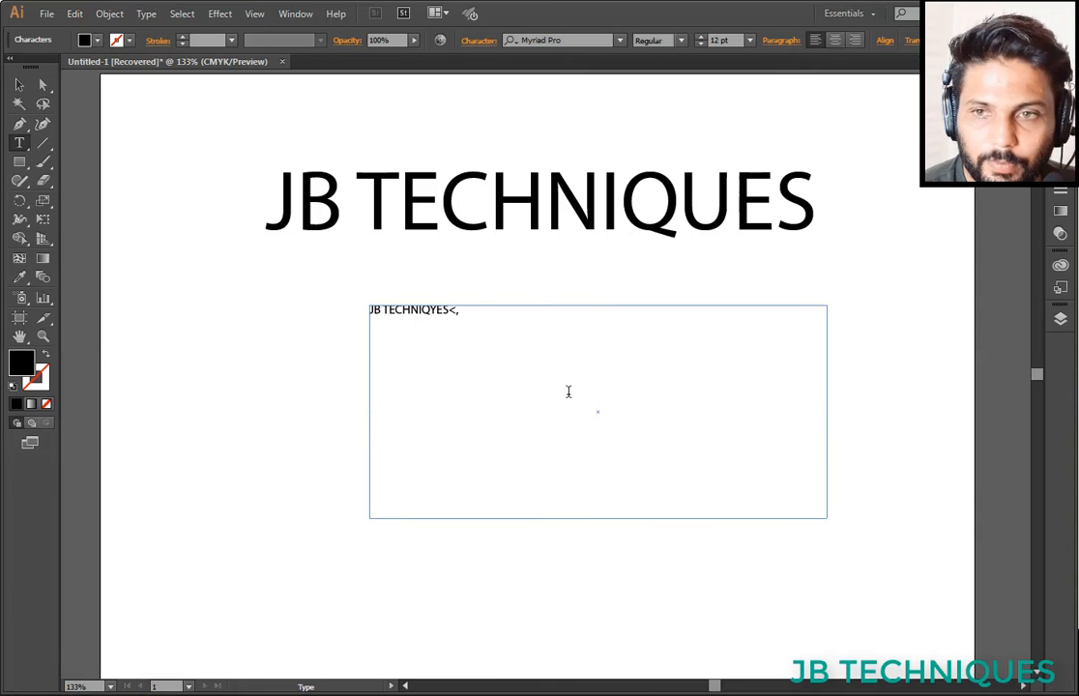
key("BackSpace")
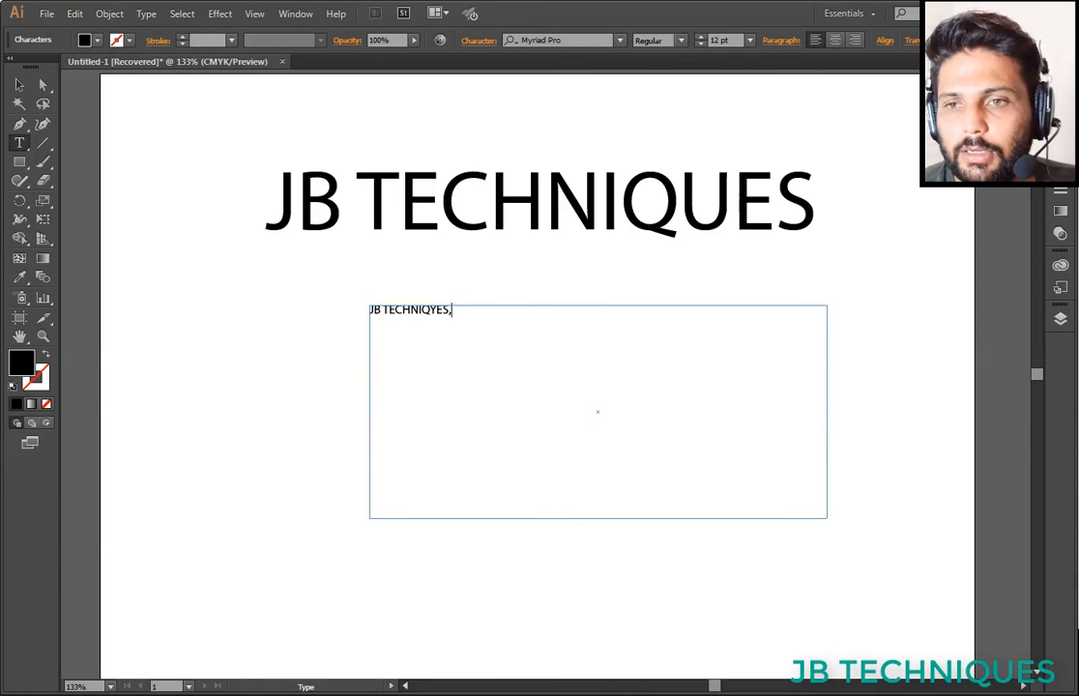
- Copy the "JB TECHNIQYES," text and paste it ten more times after itself to fill several lines of the frame
left_click_drag(398, 330, 330, 310)
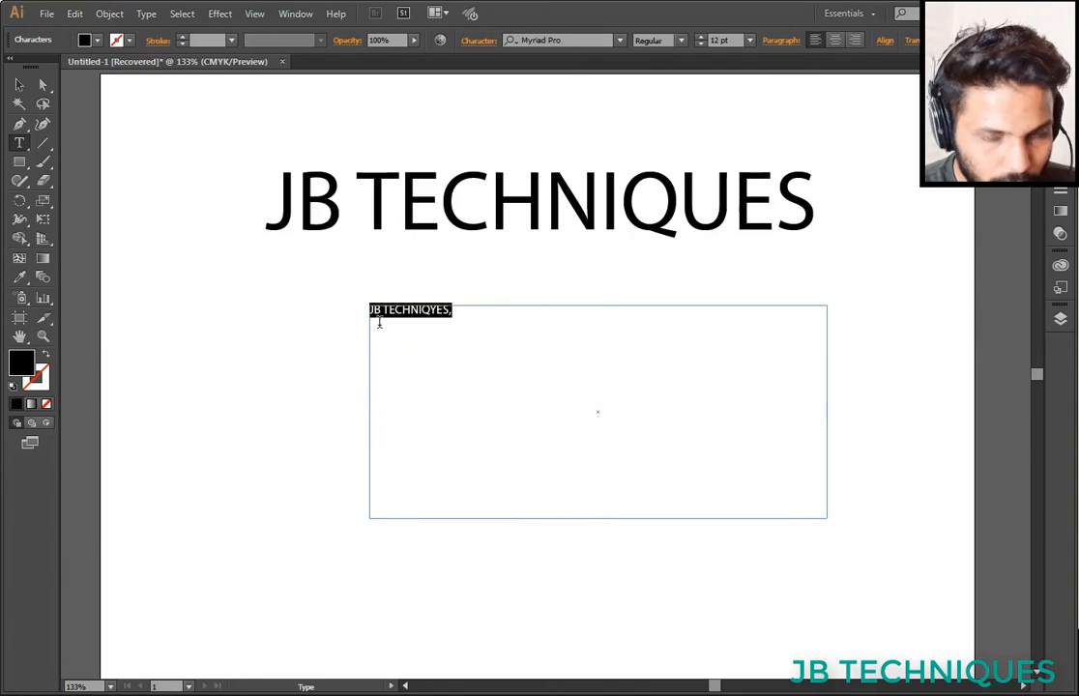
key("ctrl+c")
left_click(472, 307)
key("ctrl+v")
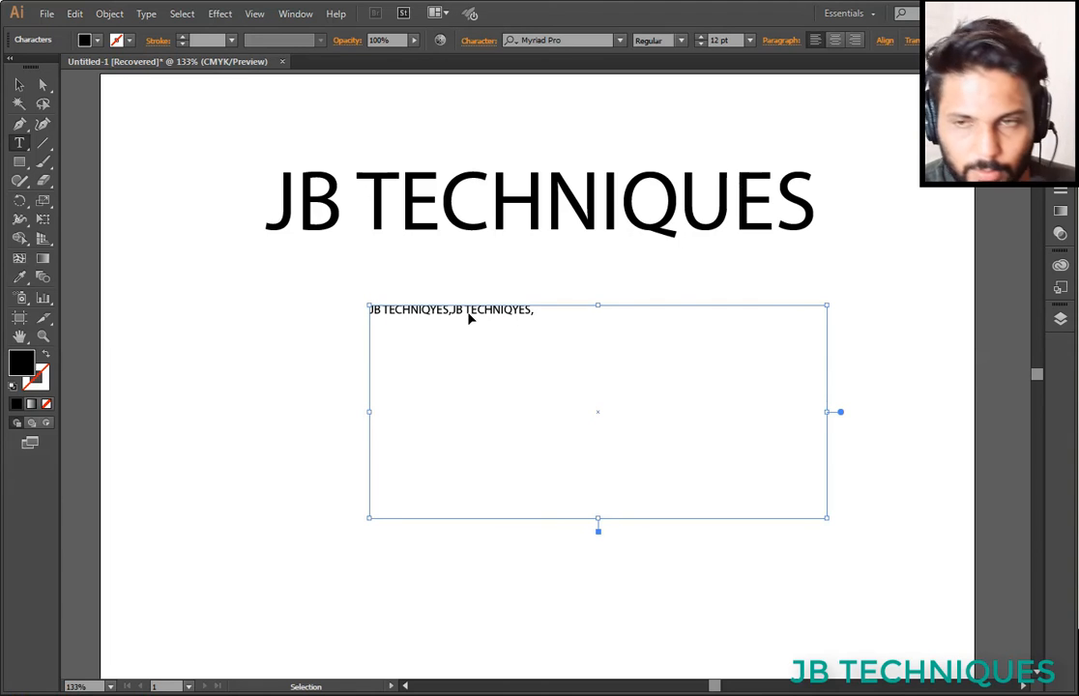
key("ctrl+v")
key("ctrl+v")
key("ctrl+v")
key("ctrl+v")
key("ctrl+v")
key("ctrl+v")
key("ctrl+v")
key("ctrl+v")
key("ctrl+v")
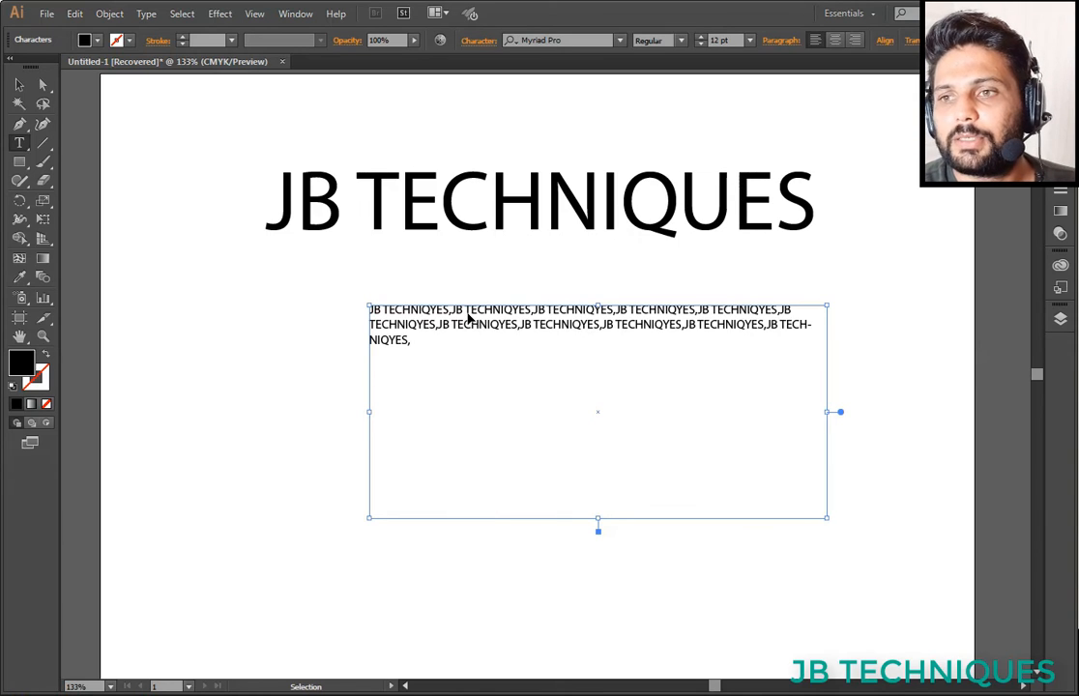
- Try centre and right alignment on all the frame's text, and justify it with the last line aligned left
left_click_drag(455, 354, 352, 314)
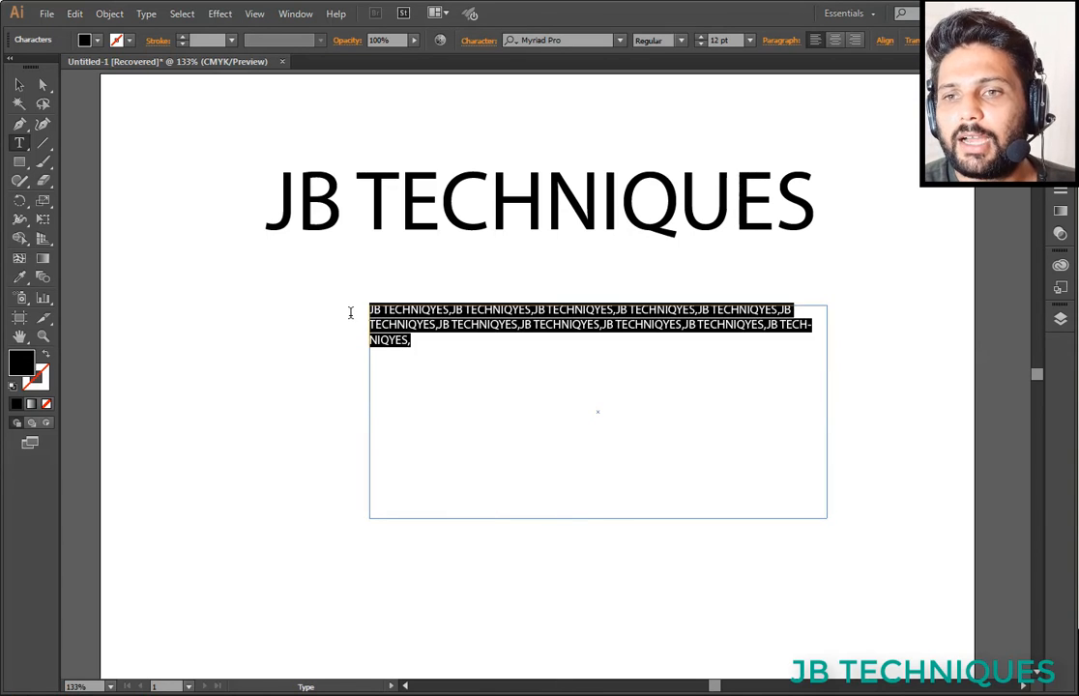
left_click(835, 41)
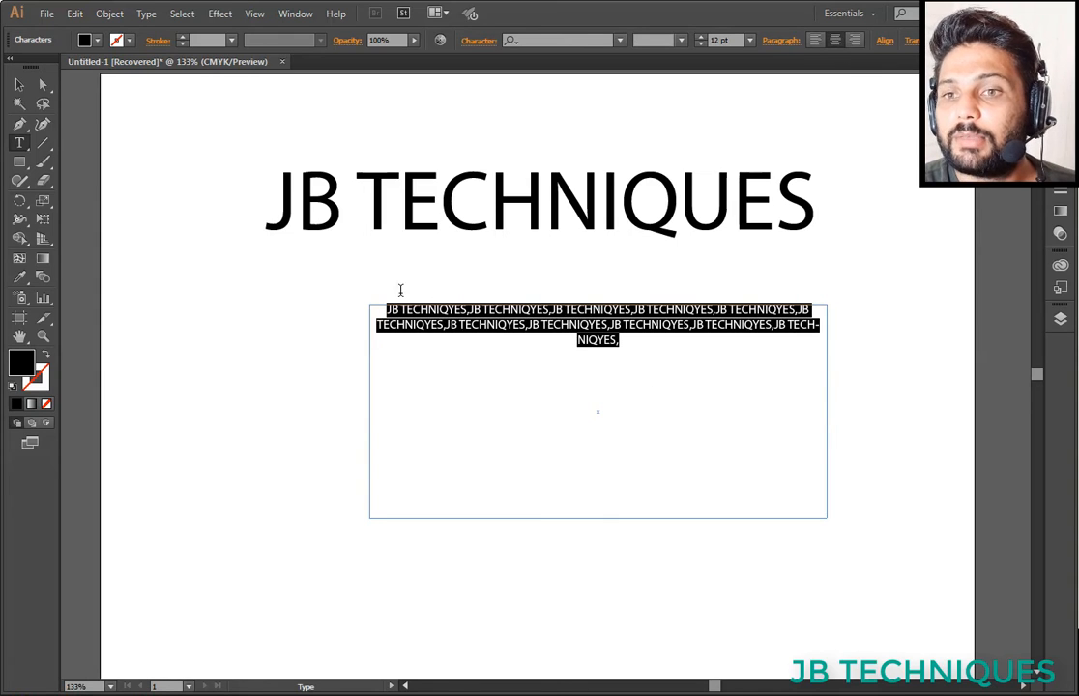
left_click(855, 40)
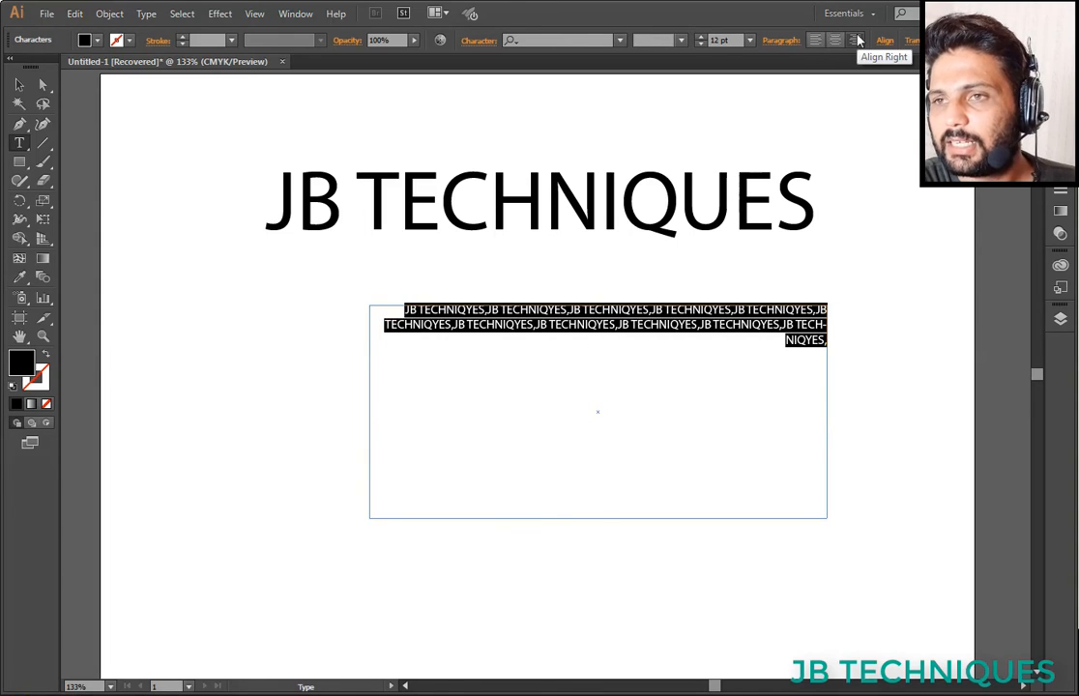
left_click(834, 40)
left_click(781, 40)
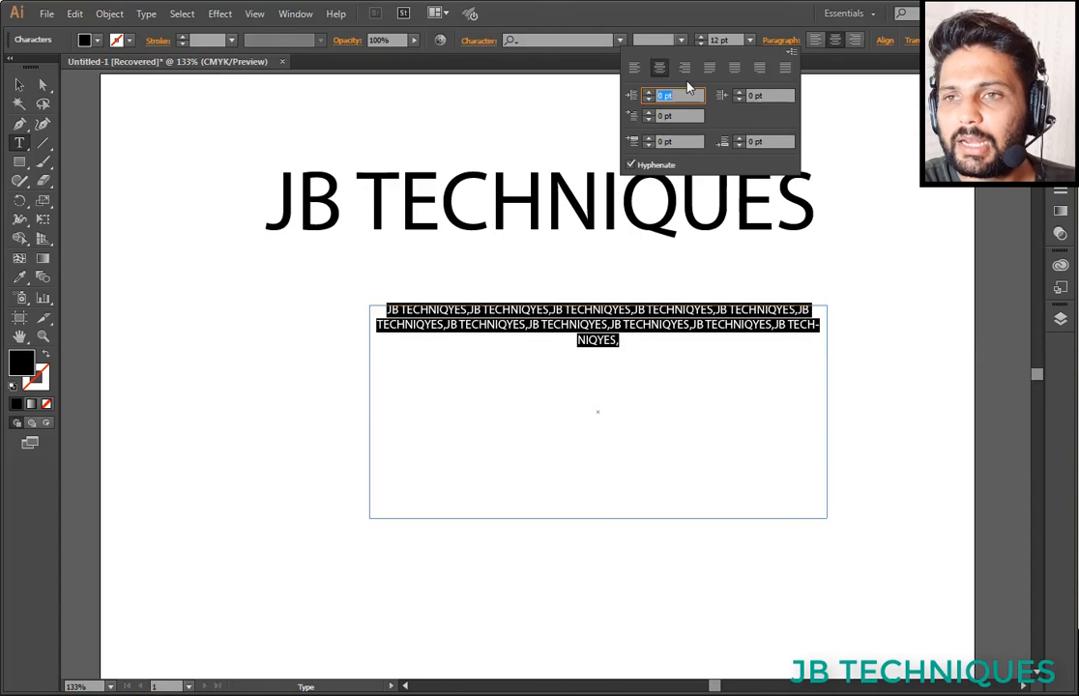
left_click(713, 69)
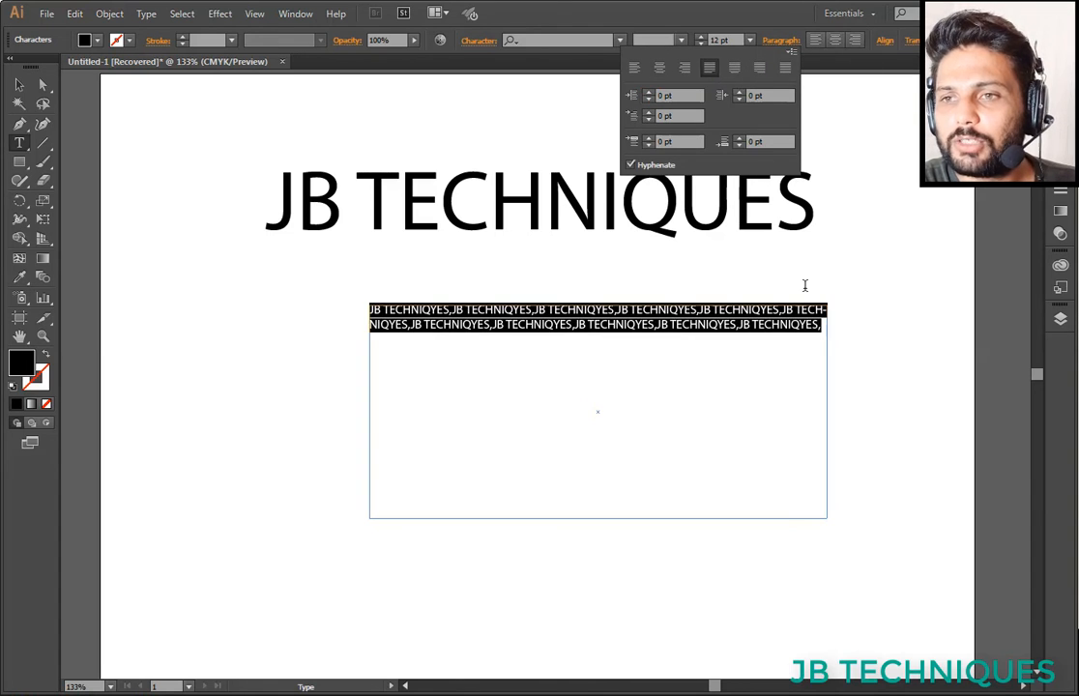
left_click(803, 358)
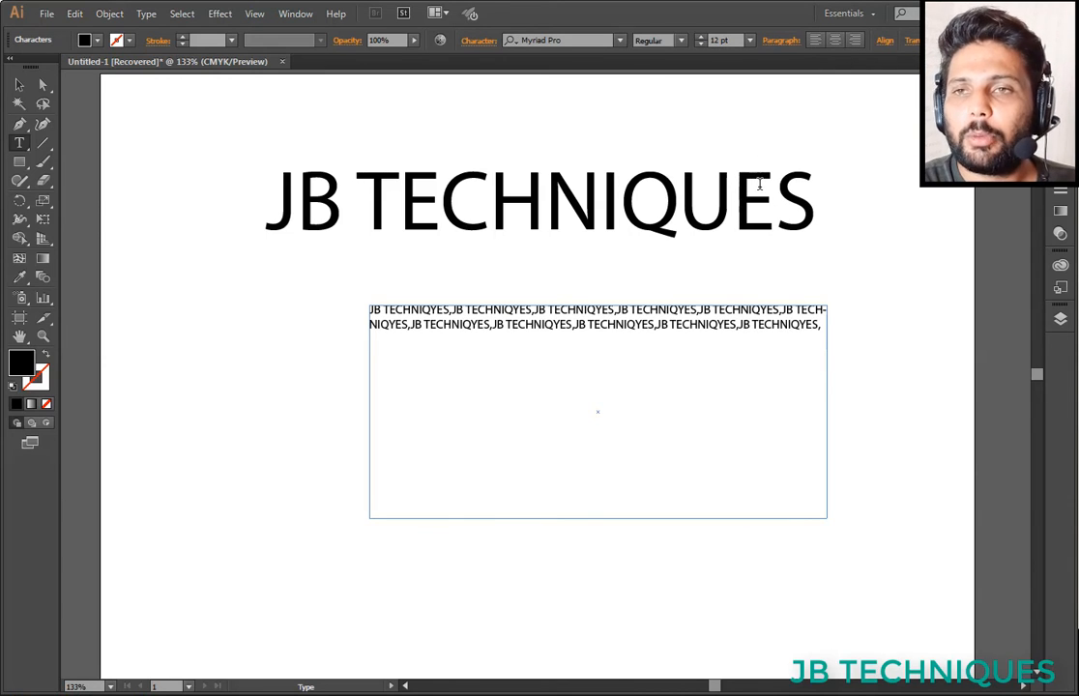
- Move the justified area text slightly down and delete it
left_click(19, 85)
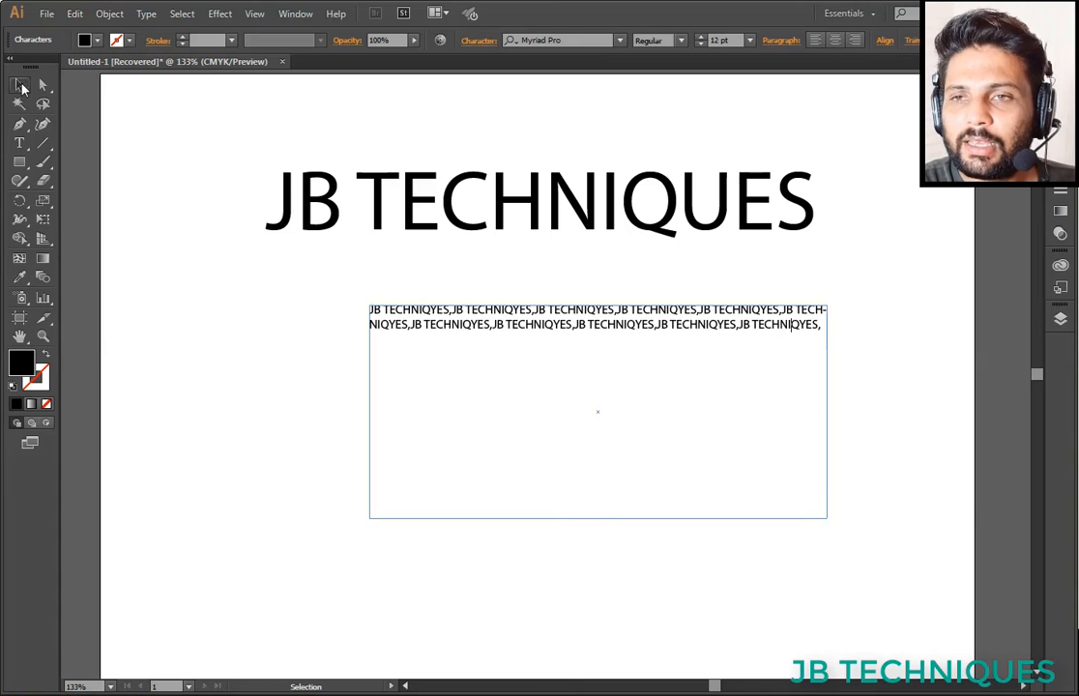
left_click_drag(525, 306, 513, 325)
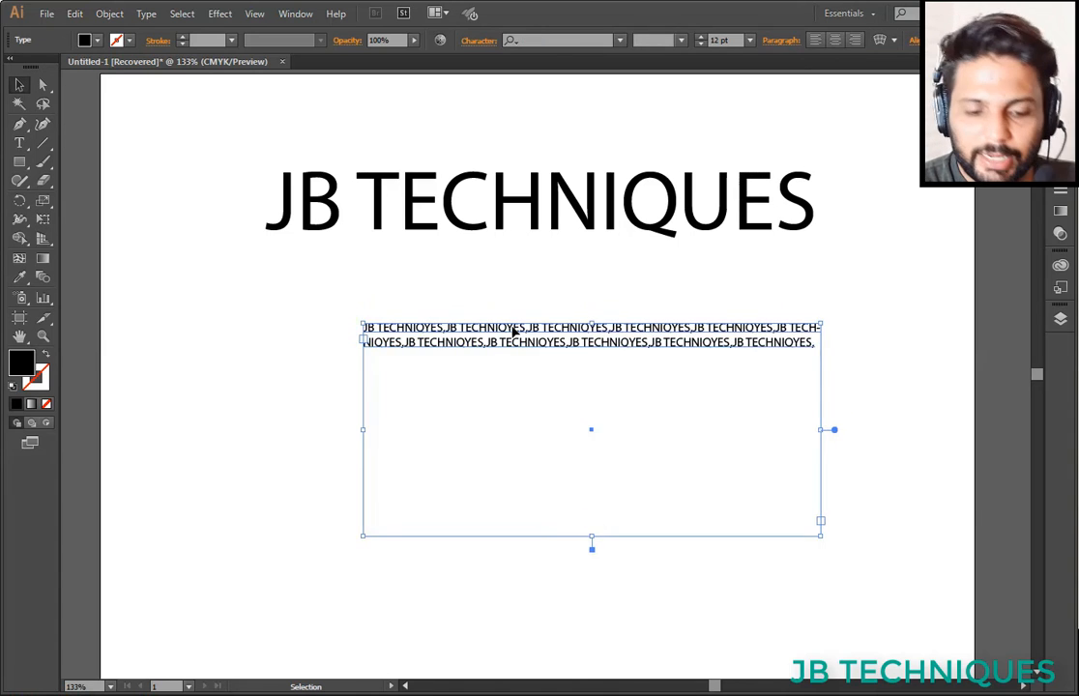
key("Delete")
- Move the "JB TECHNIQUES" heading slightly down and left, and scale it down proportionally to 76.91 pt
left_click(465, 184)
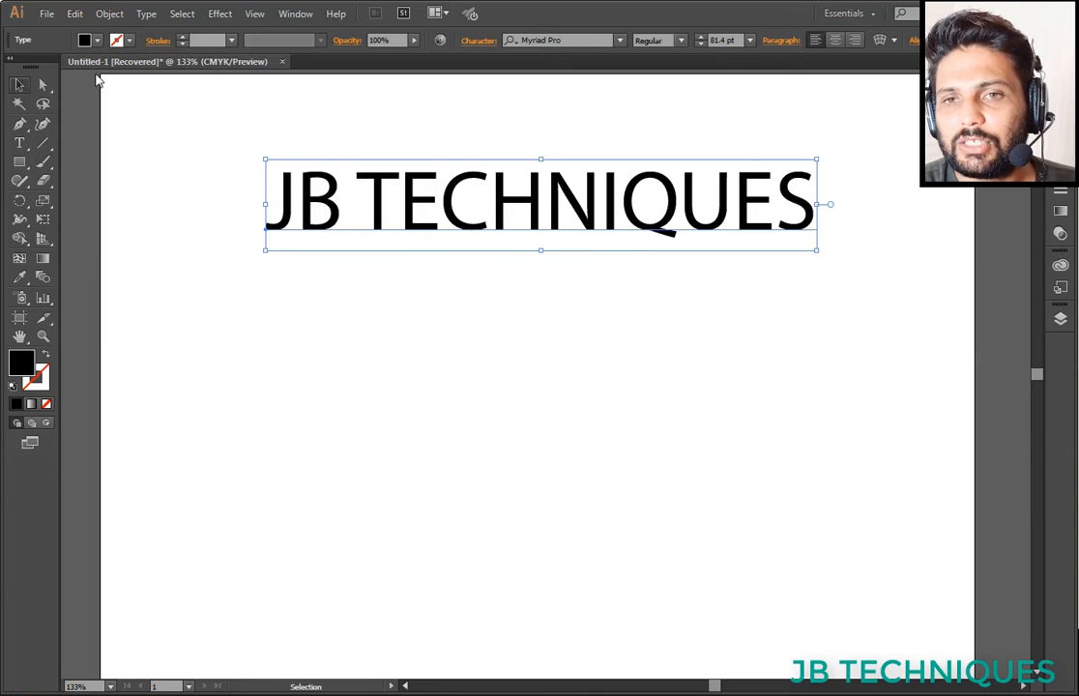
left_click(750, 41)
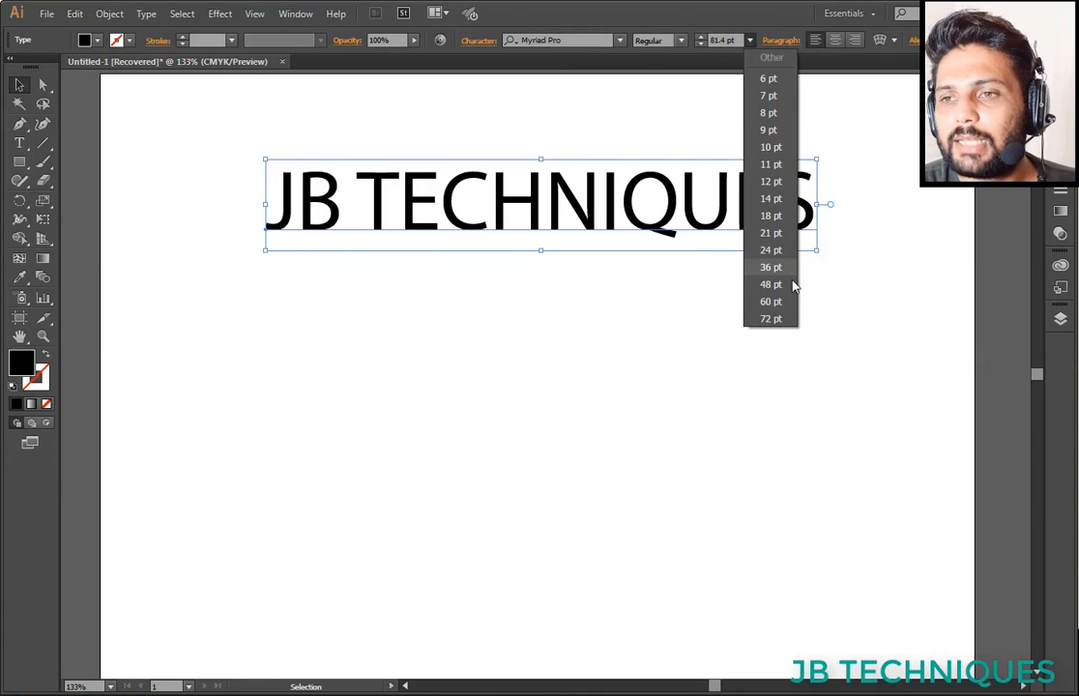
left_click(780, 24)
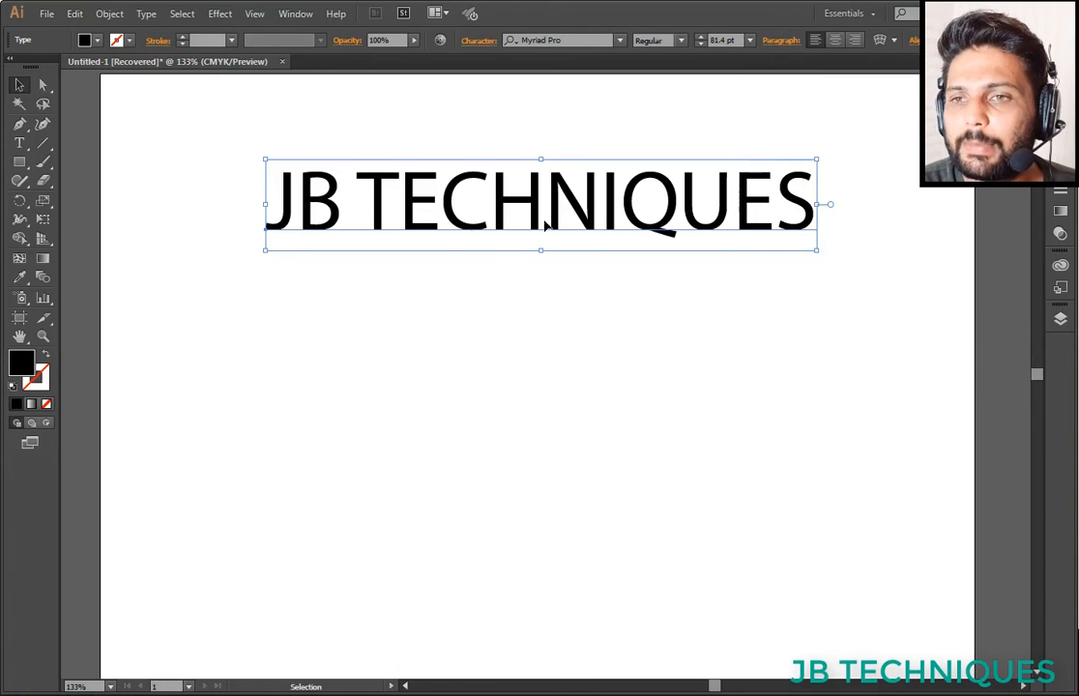
left_click_drag(468, 194, 434, 210)
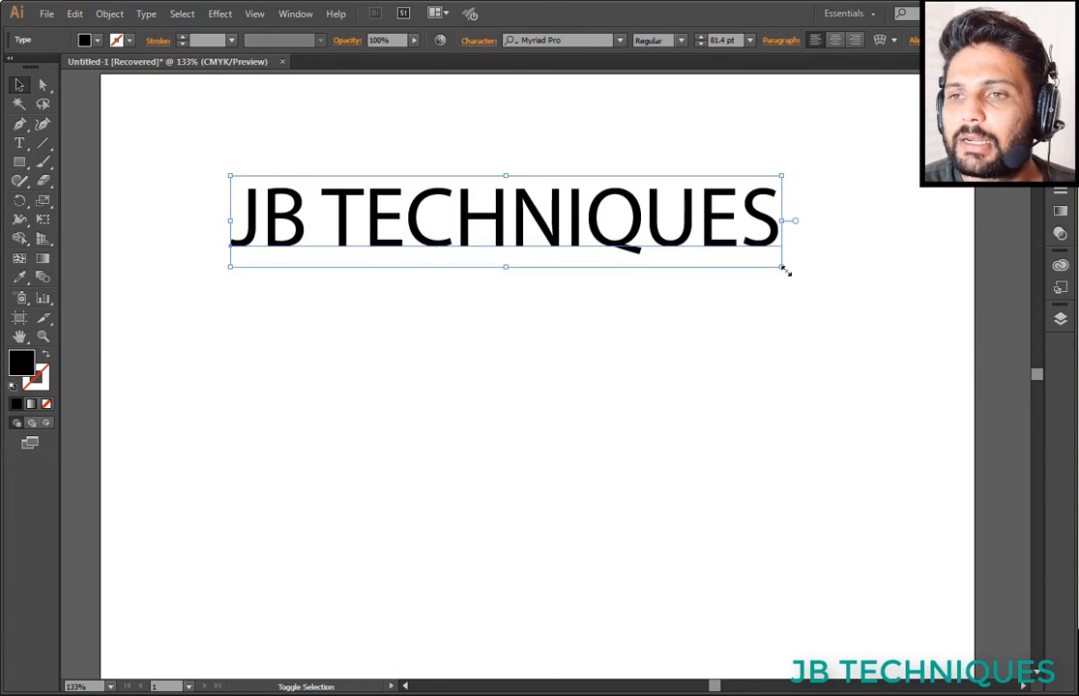
left_click_drag(784, 272, 753, 282)
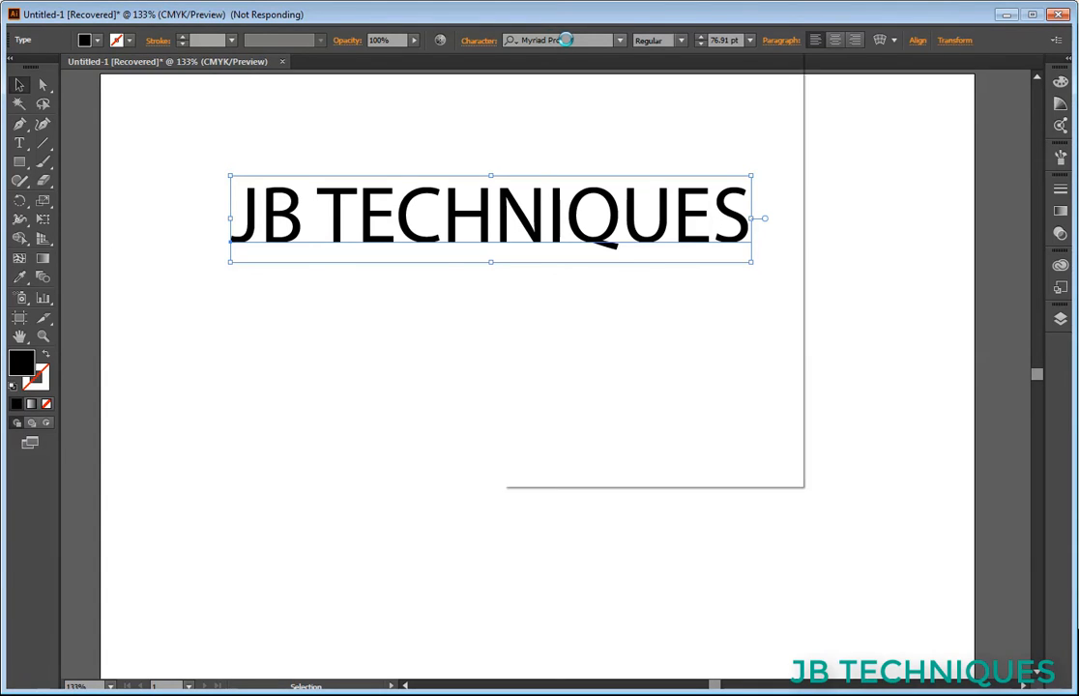
- Set the heading's font to Monoton and move the text down and left on the artboard
left_click(566, 40)
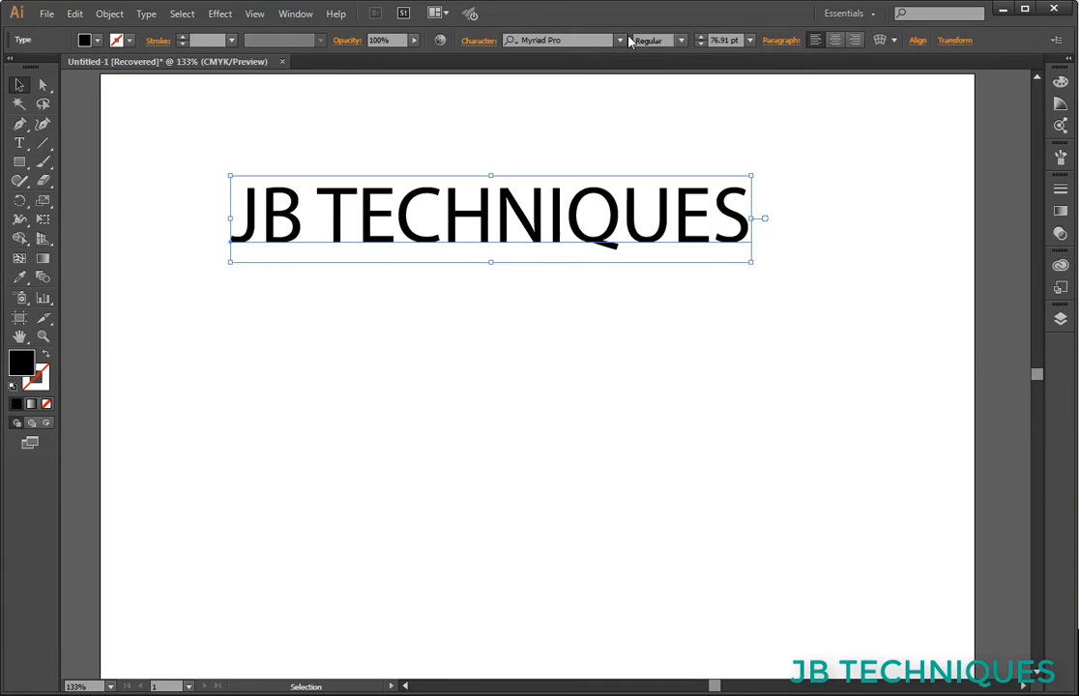
key("BackSpace")
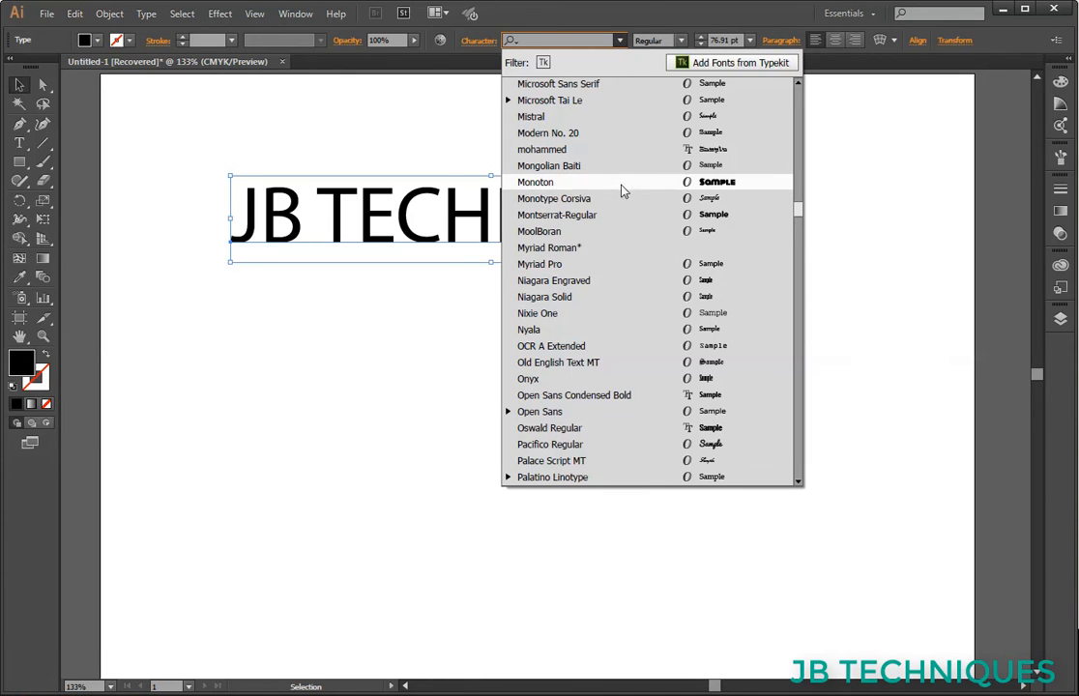
left_click(549, 180)
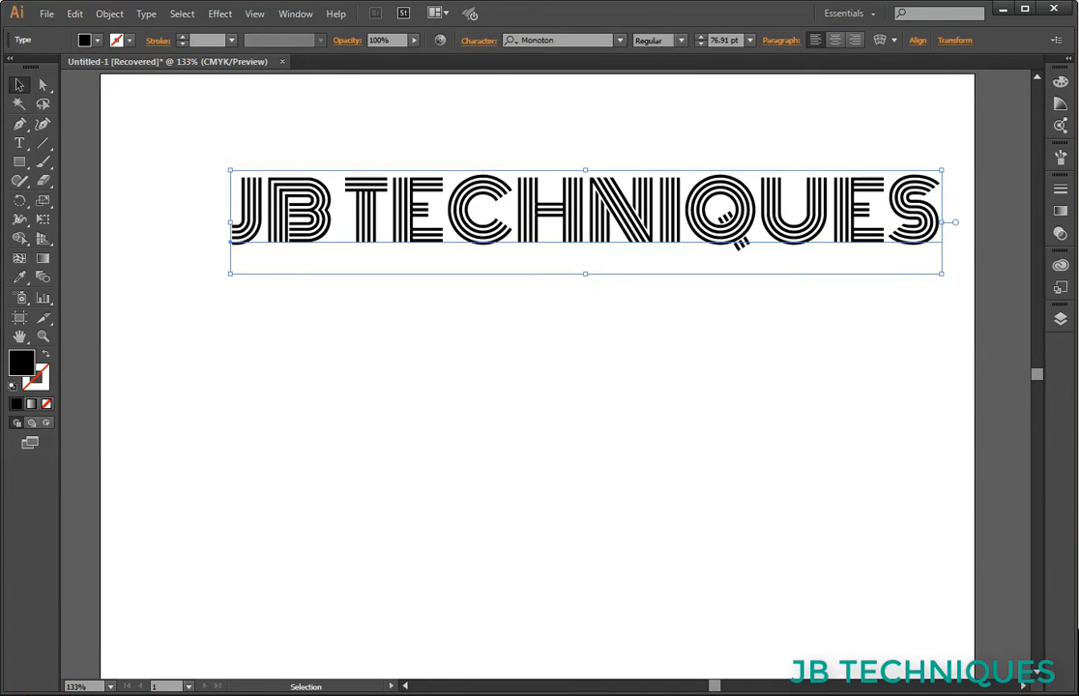
left_click_drag(578, 233, 517, 279)
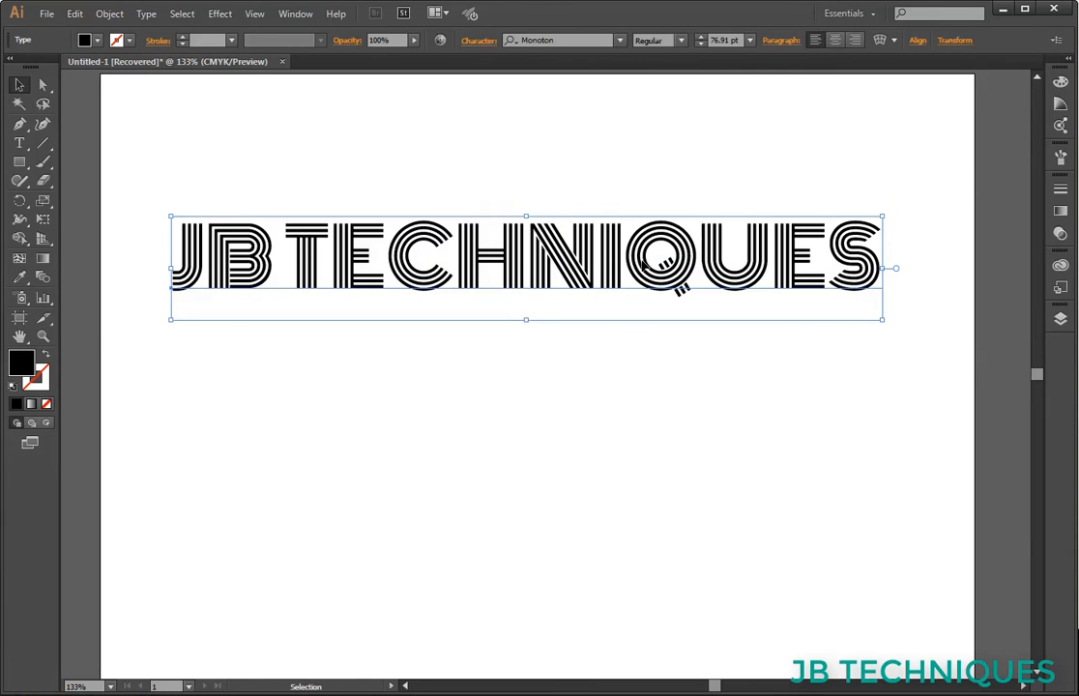
- Set the heading's opacity to 44% and move the text slightly up
left_click(681, 40)
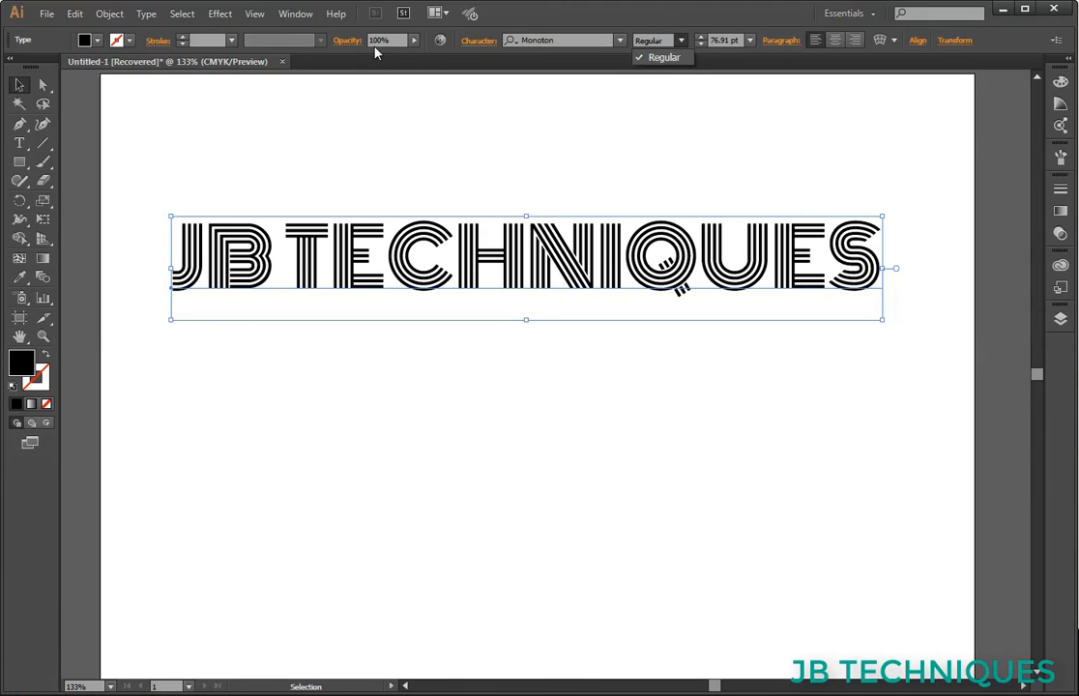
left_click(415, 41)
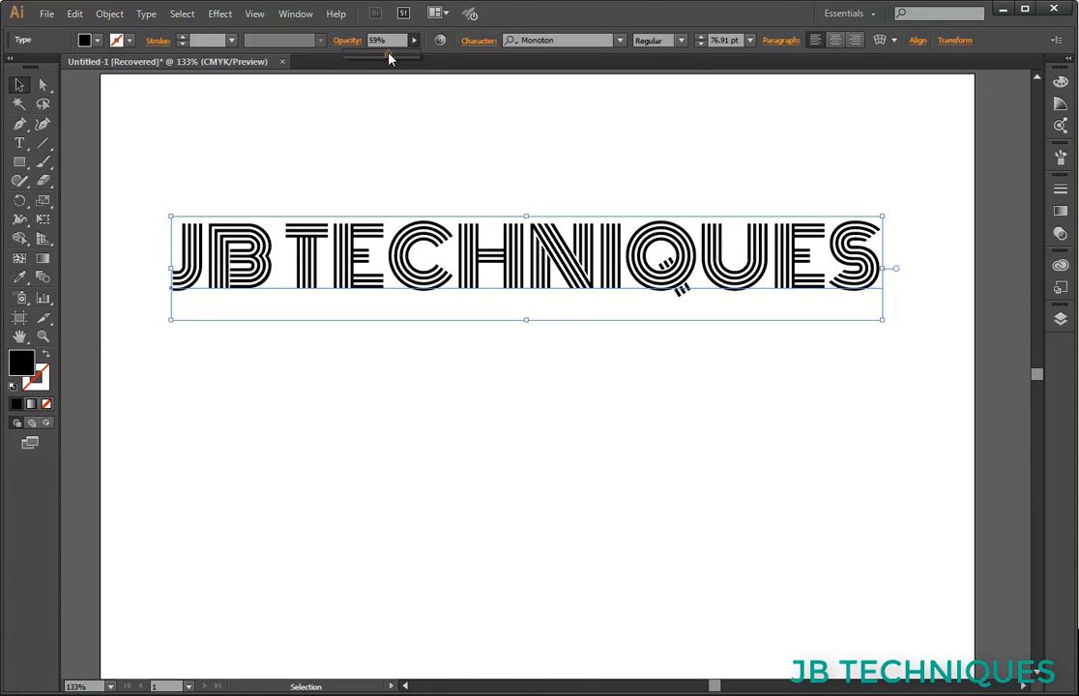
left_click_drag(390, 58, 378, 56)
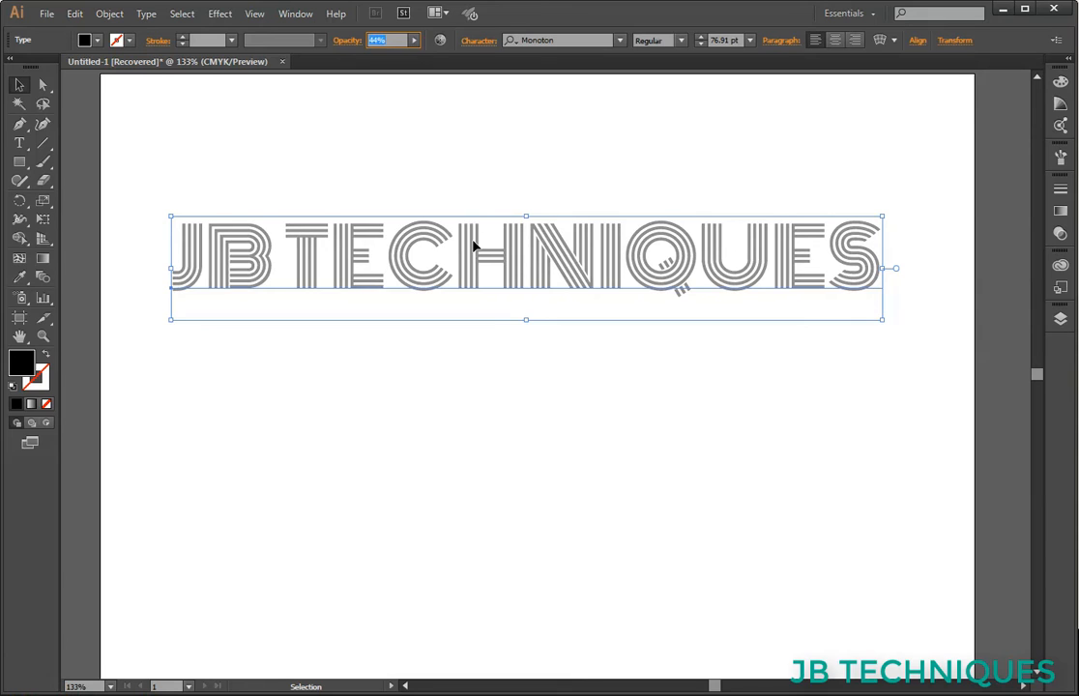
left_click(385, 111)
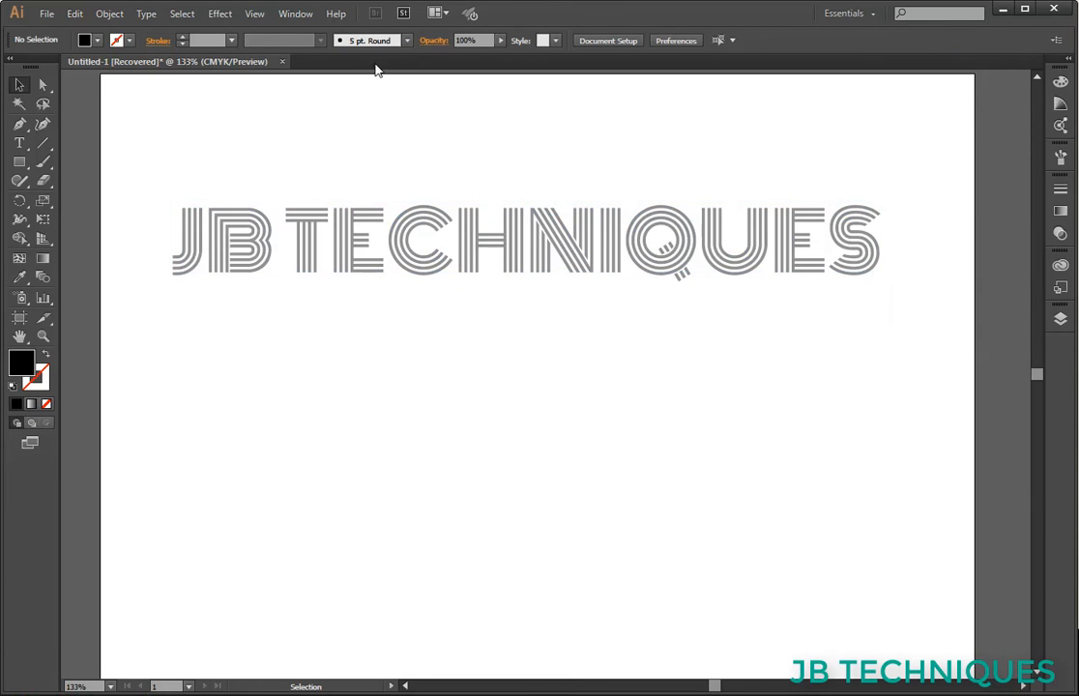
- Give the heading a pink 5 pt stroke and move the text slightly down
left_click(370, 256)
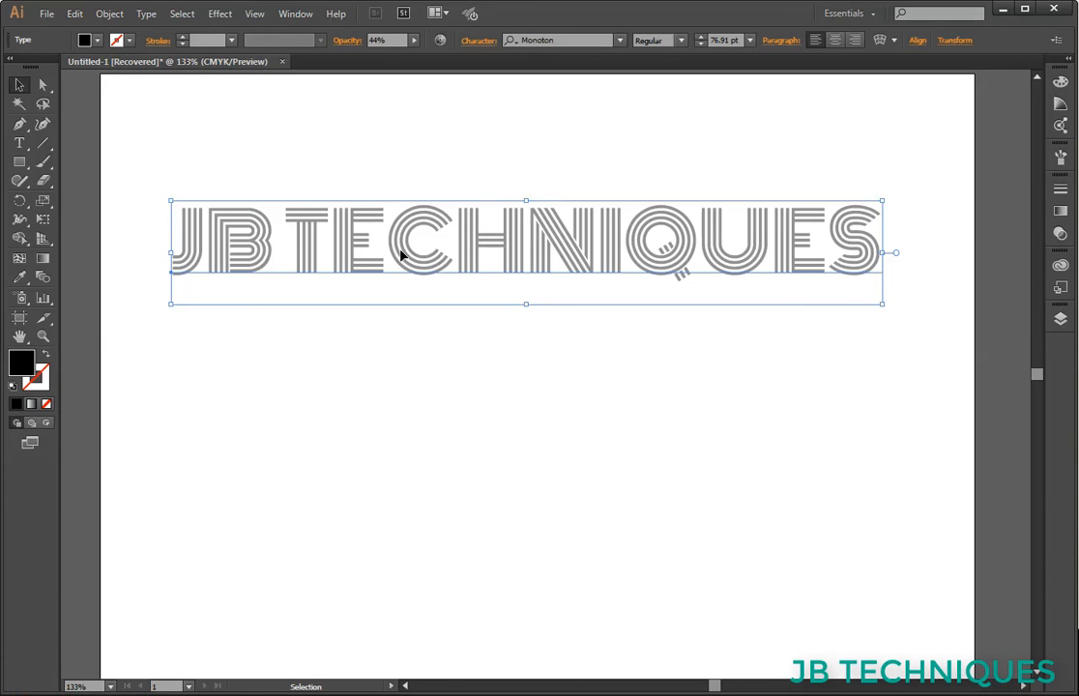
left_click(115, 38)
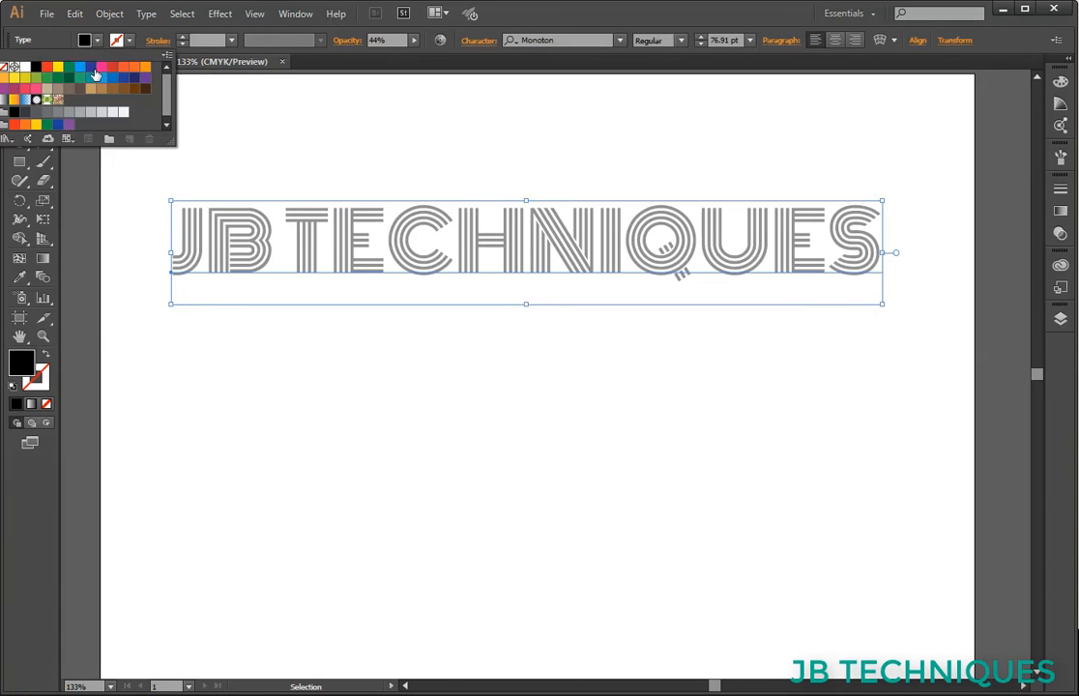
left_click(100, 67)
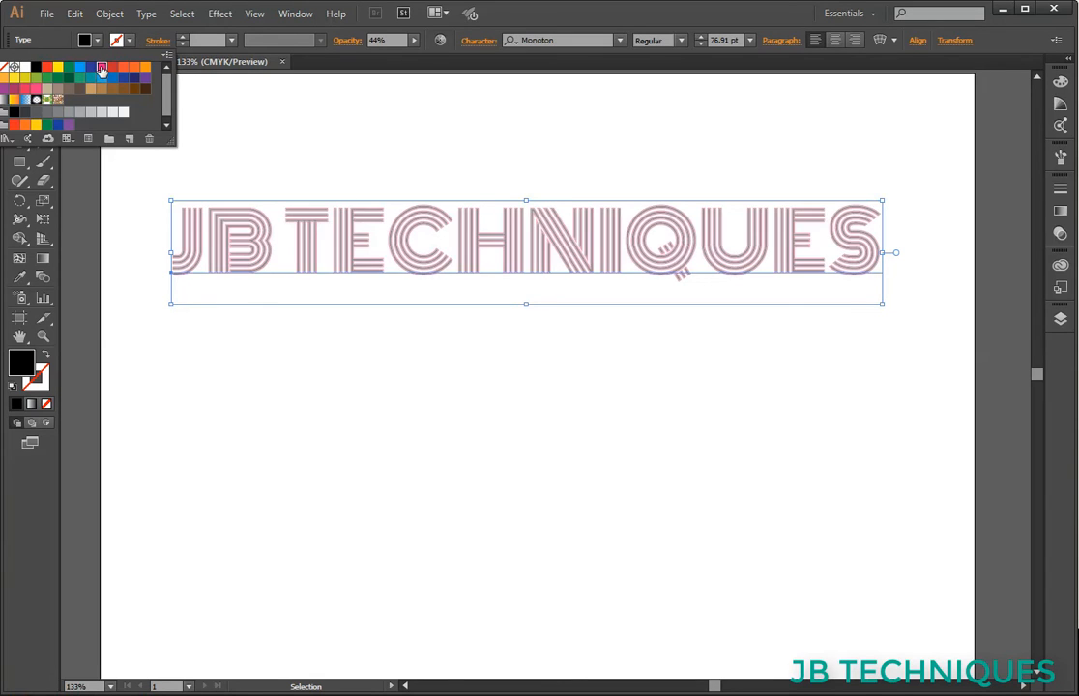
left_click(183, 37)
left_click(182, 37)
left_click(183, 37)
left_click(182, 37)
left_click(183, 37)
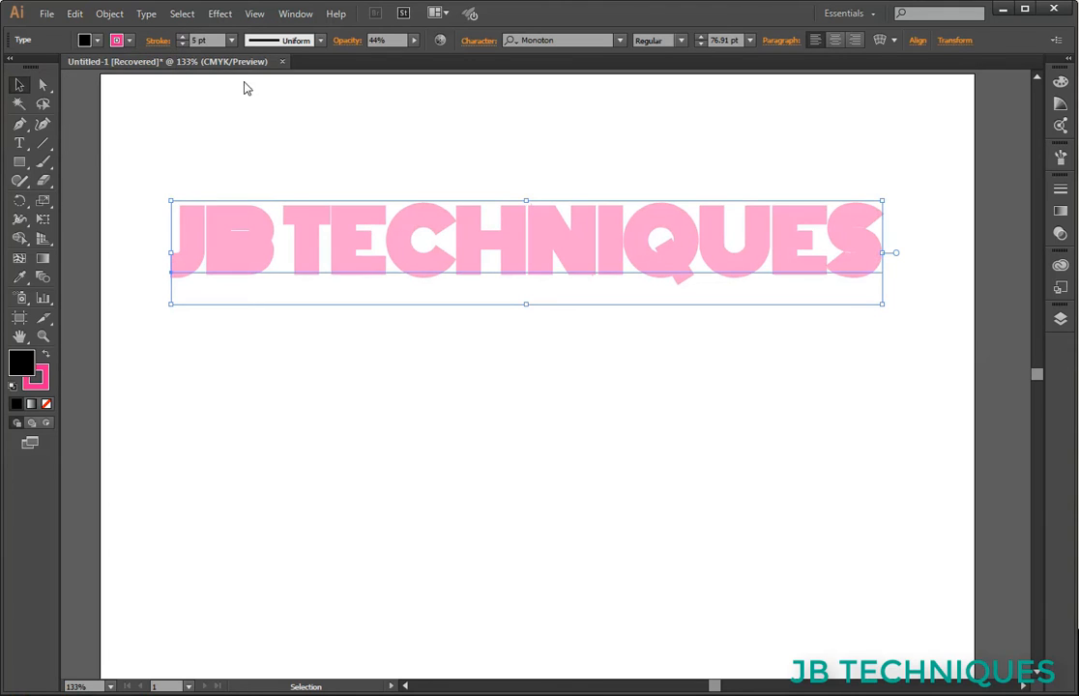
left_click(646, 320)
left_click_drag(622, 272, 622, 285)
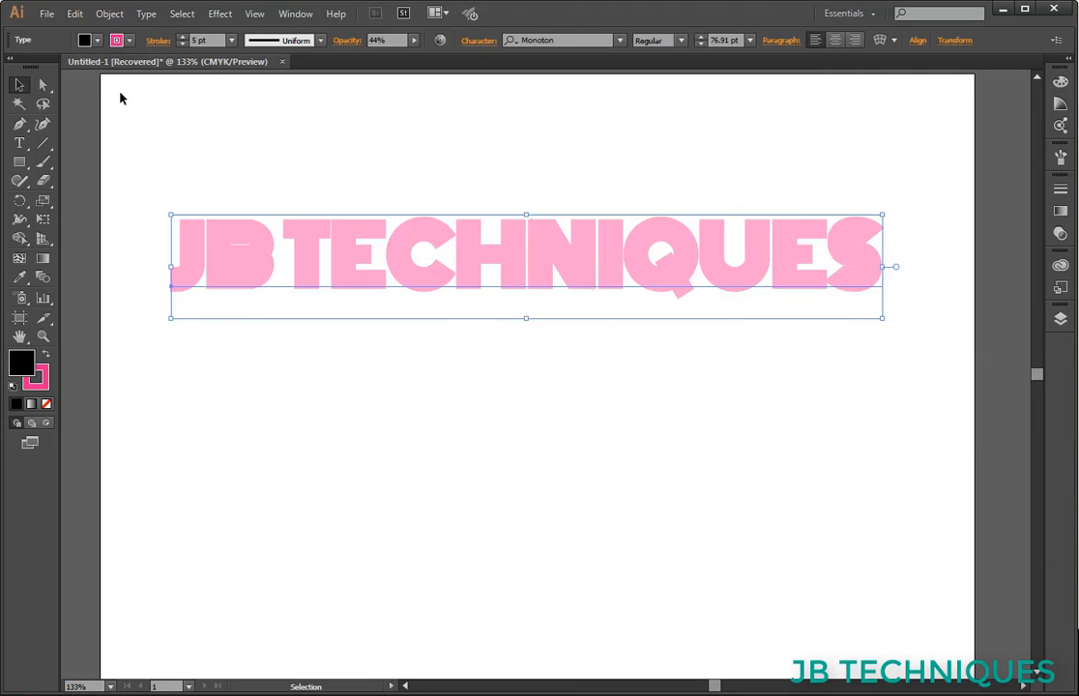
- Remove the heading's fill colour and move the text slightly further down the artboard
left_click(97, 40)
left_click(4, 68)
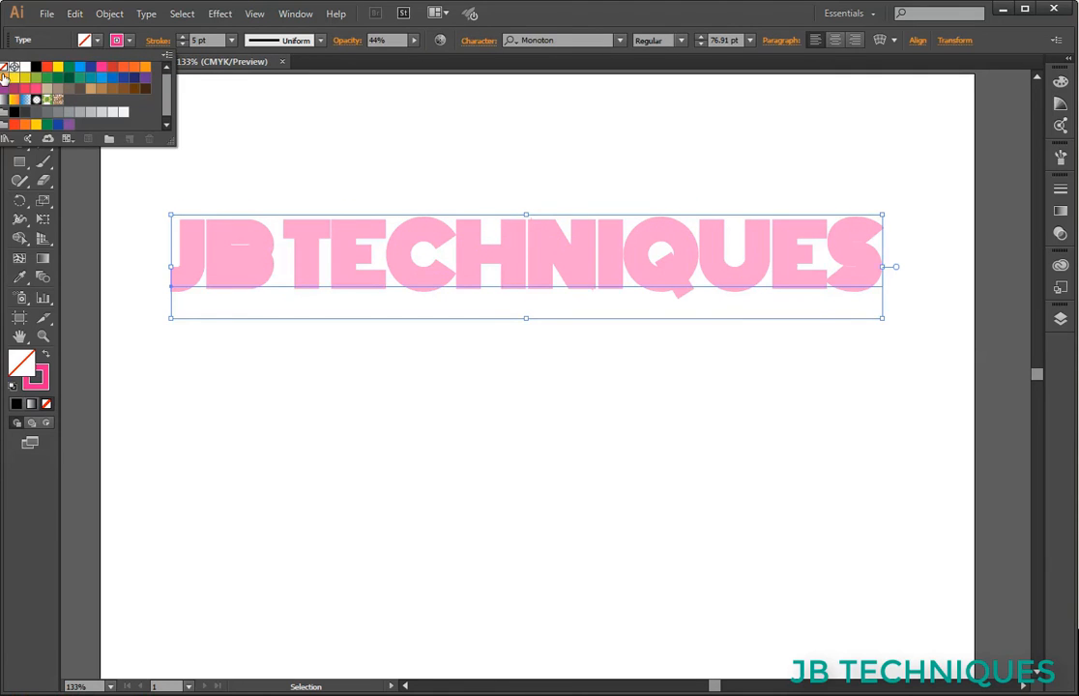
left_click(239, 325)
mouse_move(303, 245)
left_mouse_down()
mouse_move(265, 206)
mouse_move(303, 260)
left_mouse_up()
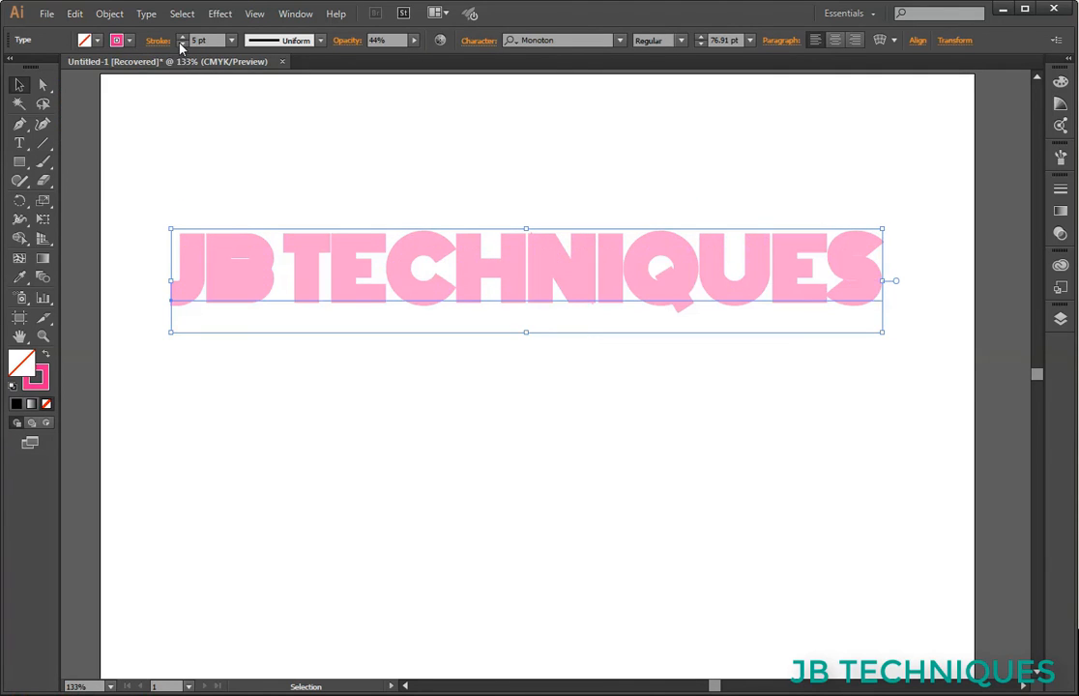
- Reduce the heading's stroke weight to 2 pt and move the text slightly up
left_click(181, 44)
left_click(181, 45)
left_click(181, 45)
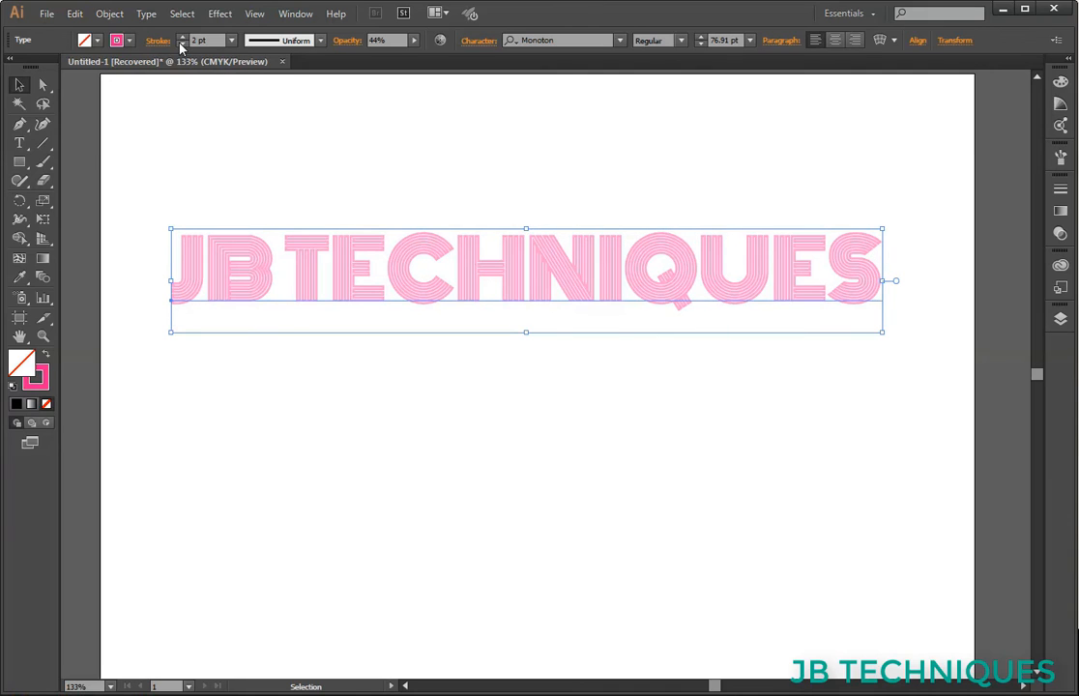
left_click(483, 426)
left_click_drag(766, 255, 771, 236)
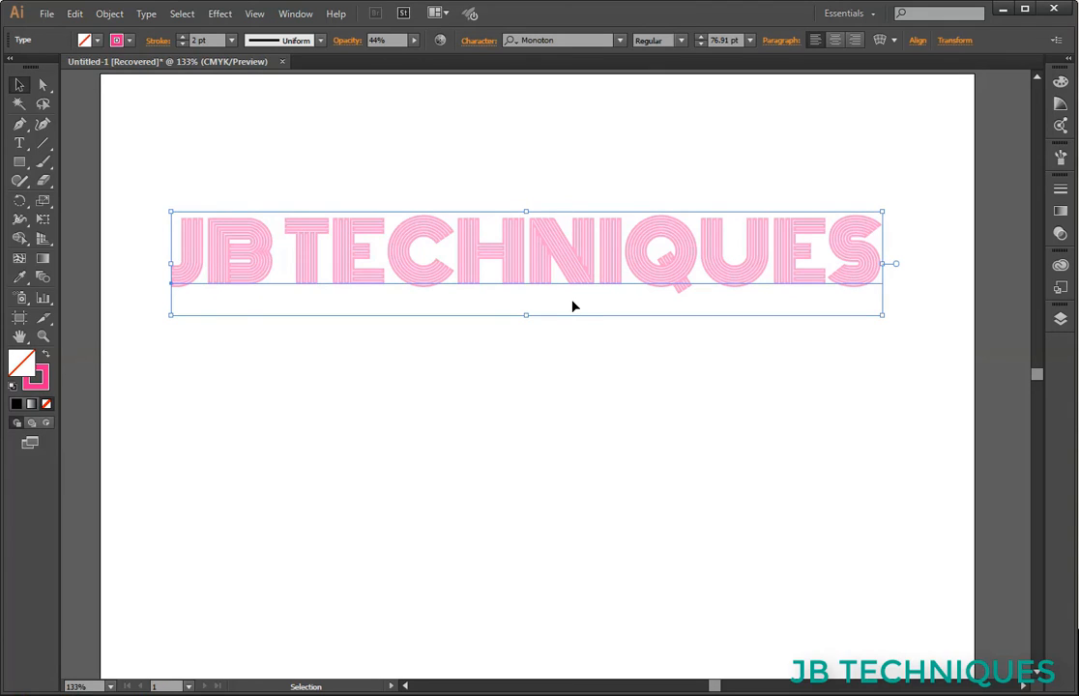
- Open the detailed character settings for the heading
left_click(484, 43)
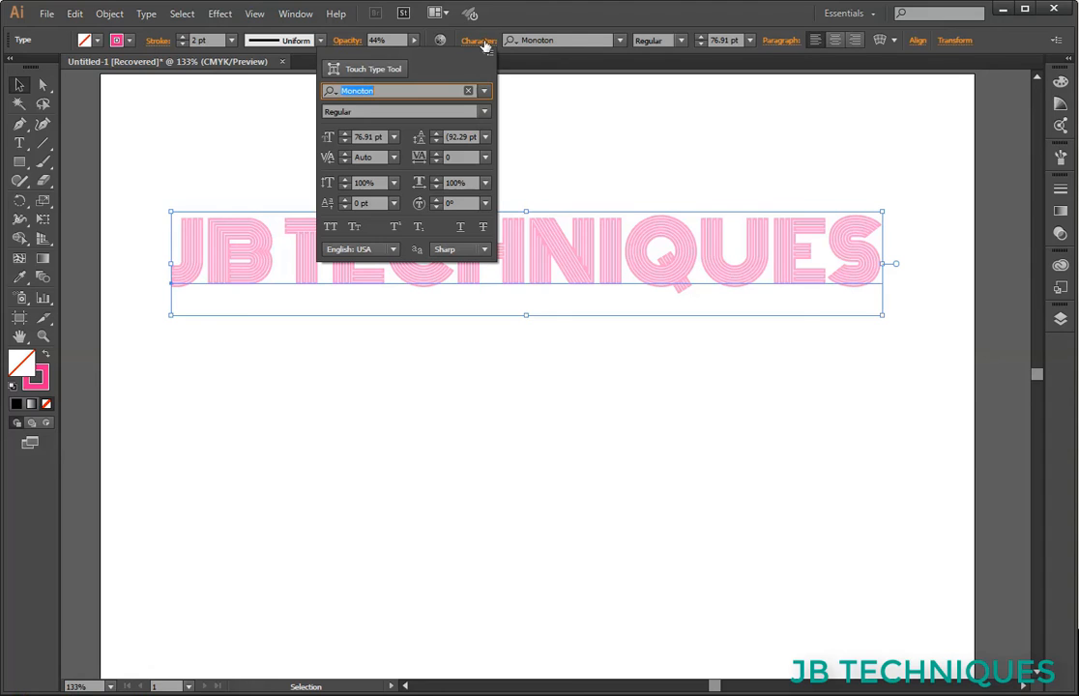